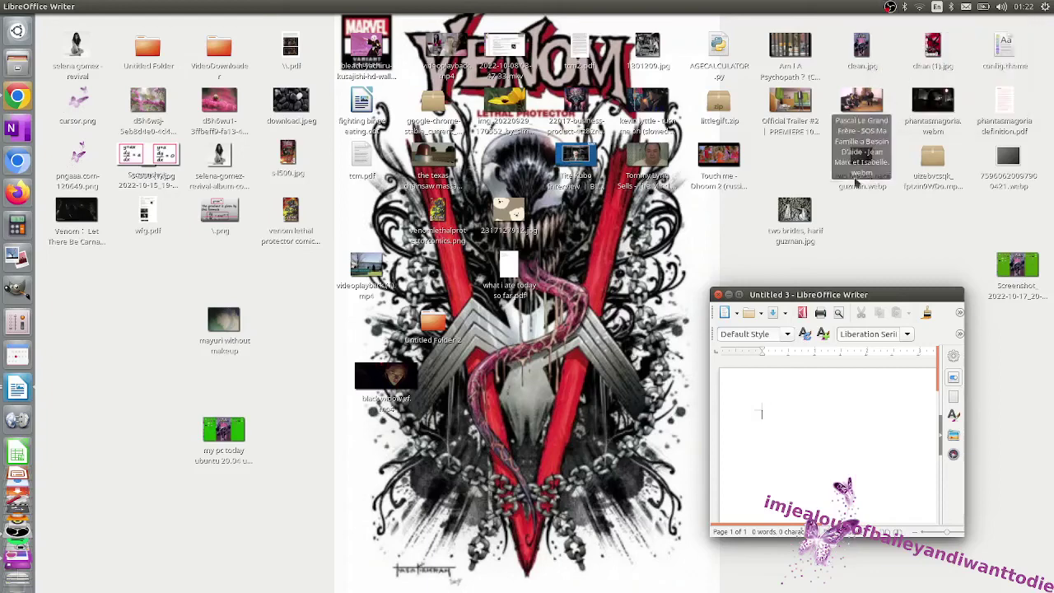
Step: Maximize the Writer window and type 'First step : log into an administrator account.'
double_click(827, 294)
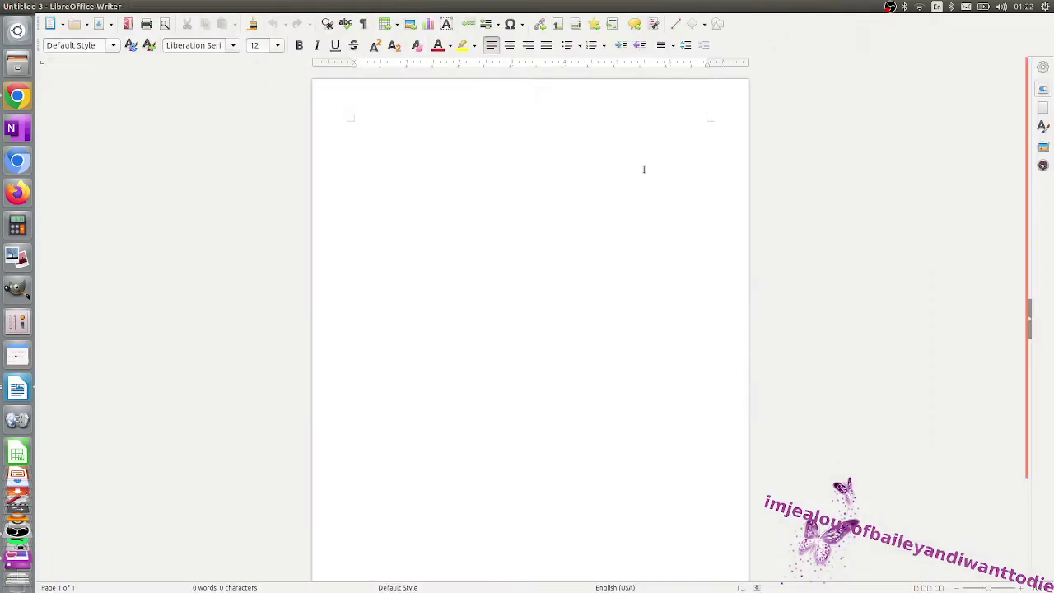
type("First s")
type("tep : ")
type("lo")
key("BackSpace")
key("BackSpace")
type("log in to")
type(" ad a")
key("BackSpace")
key("BackSpace")
key("BackSpace")
type("n a")
type("dministrator a")
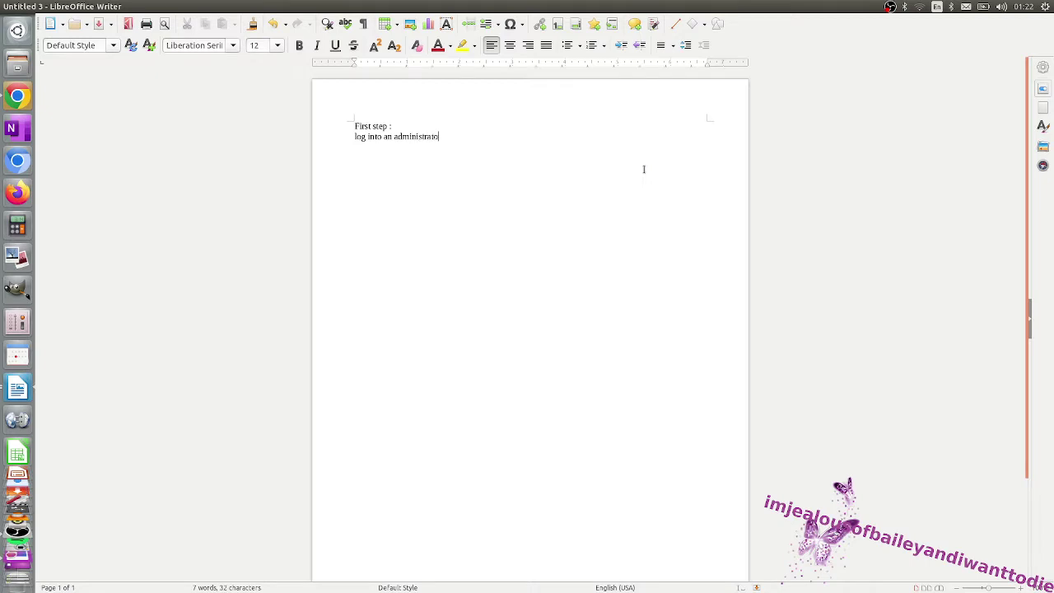
type("ccoun")
key("BackSpace")
key("BackSpace")
key("BackSpace")
key("BackSpace")
Step: Add the line '2. type in these commands and press enter at each command:'
type("ccoun")
type("ype ")
type("the")
type(" commands ")
type("and press ")
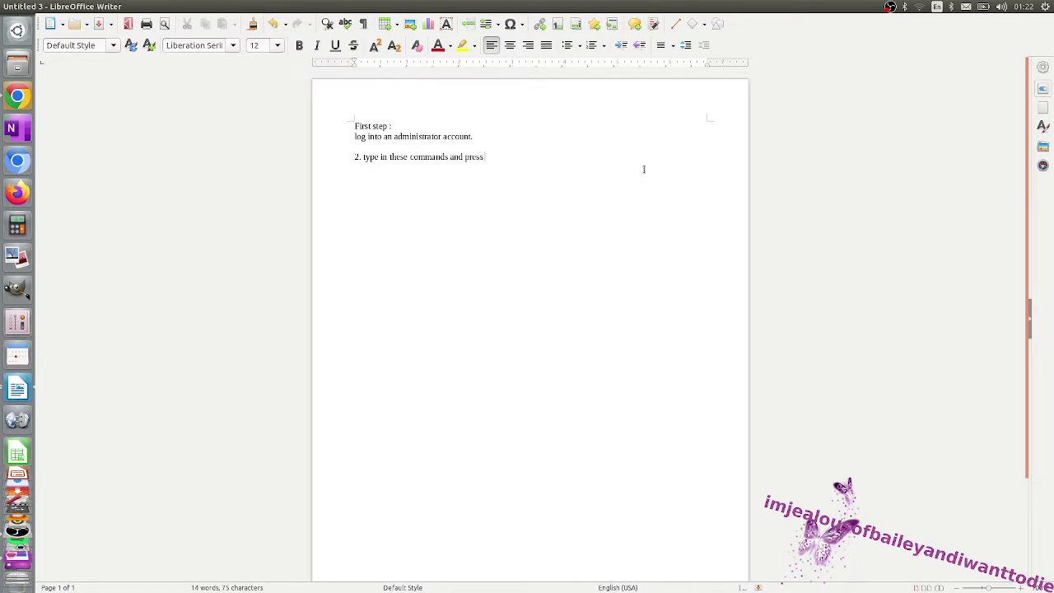
type("enter and type")
type(" in")
key("BackSpace")
key("BackSpace")
key("BackSpace")
key("BackSpace")
key("BackSpace")
key("BackSpace")
key("BackSpace")
key("BackSpace")
key("BackSpace")
type("each comm")
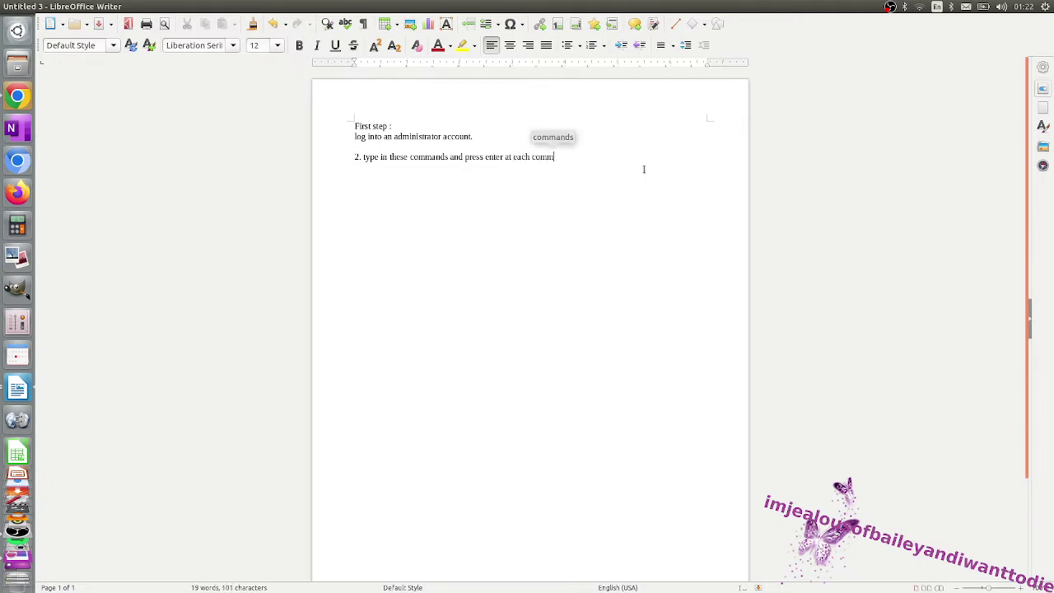
type("and:")
key("Return")
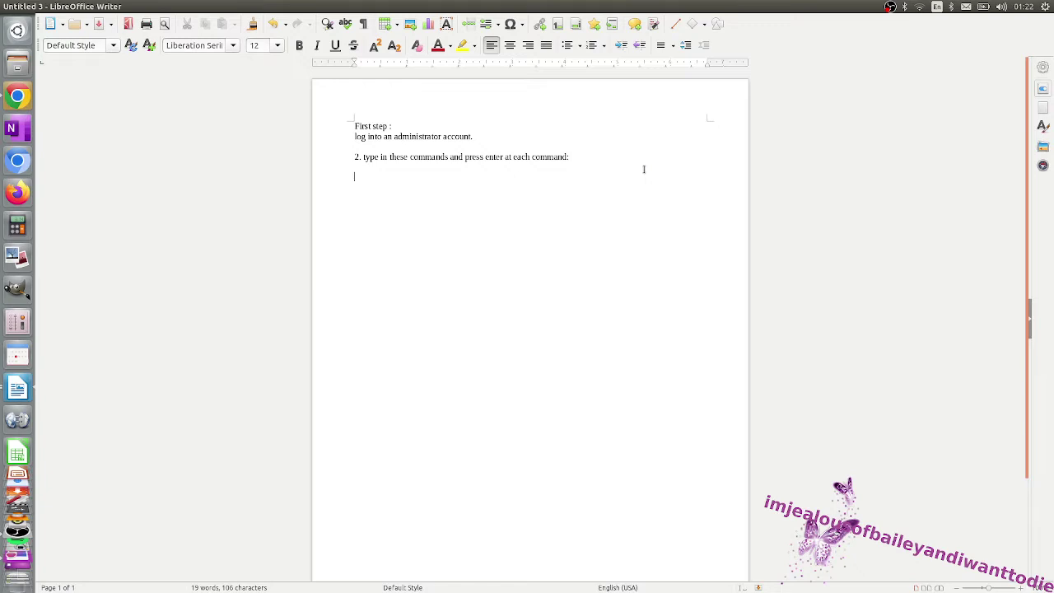
Step: List sudo apt-get update, upgrade and install ubuntu-unity-desktop on separate lines, then 'a box will appear.'
key("Return")
type("sudo apt ")
type("-get update")
type("udo apt-get")
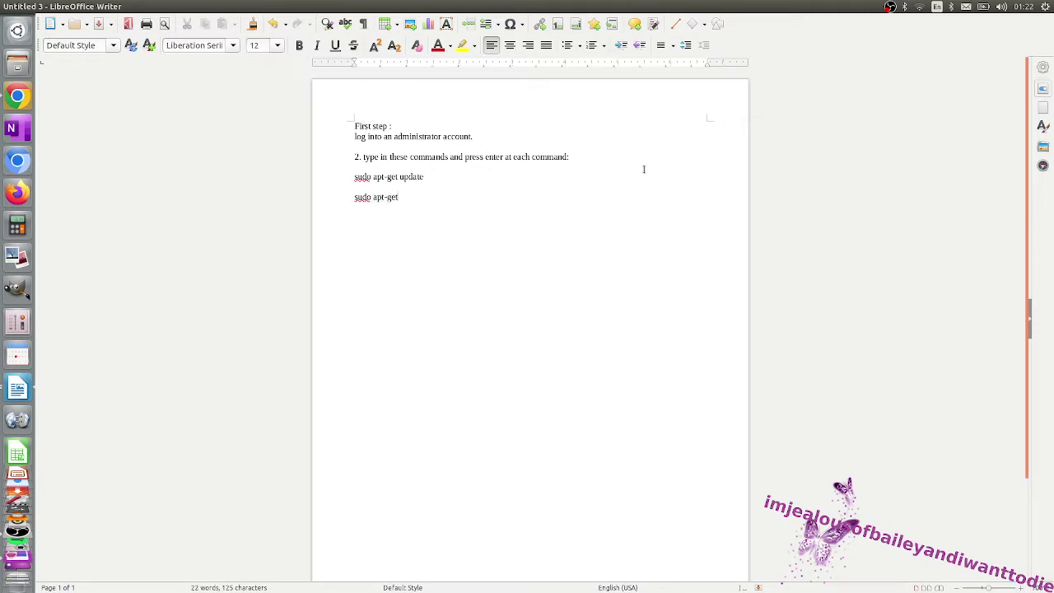
type(" upd")
type("rade")
key("BackSpace")
type("sud")
type("o aptg-")
key("BackSpace")
type("-")
type("get install bu")
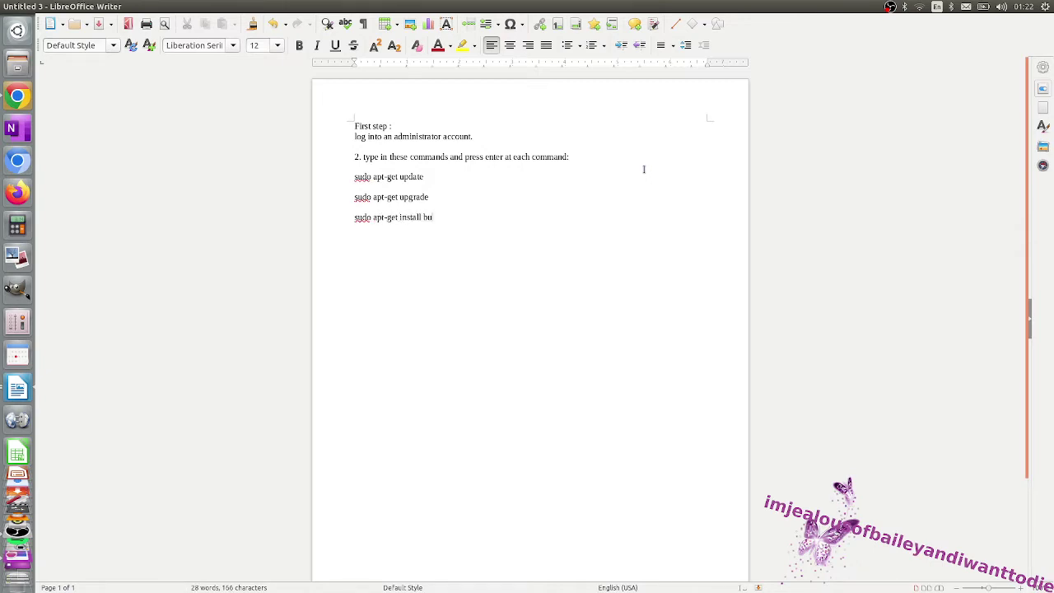
key("BackSpace")
key("BackSpace")
type("ubu")
type("ntu-unity-")
type("deks")
type("ktop")
key("Return")
type("box w")
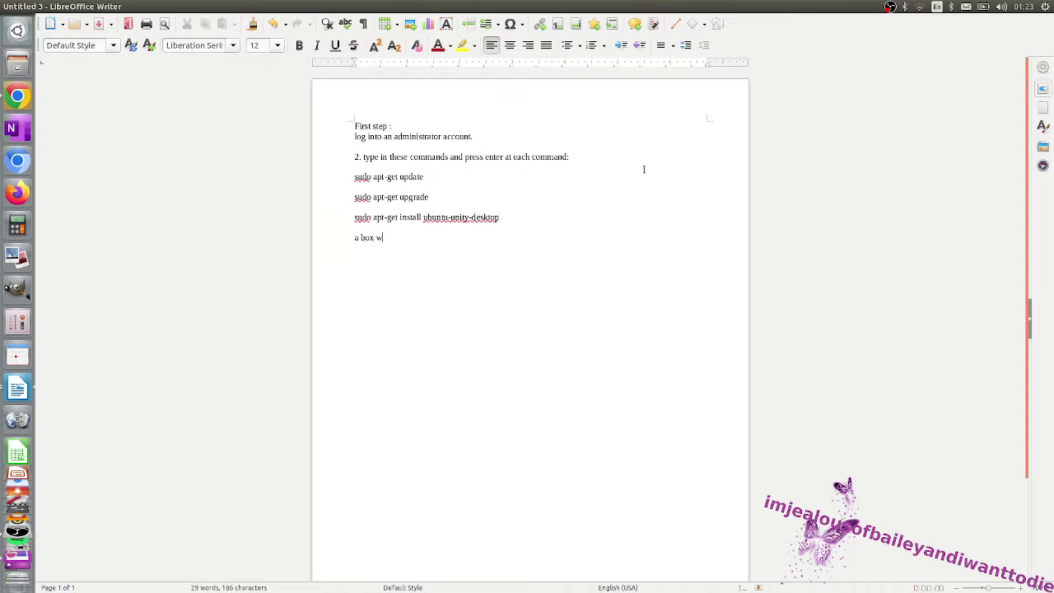
type("ill appear. U")
type("se the")
type(" arrows to")
type(" choo")
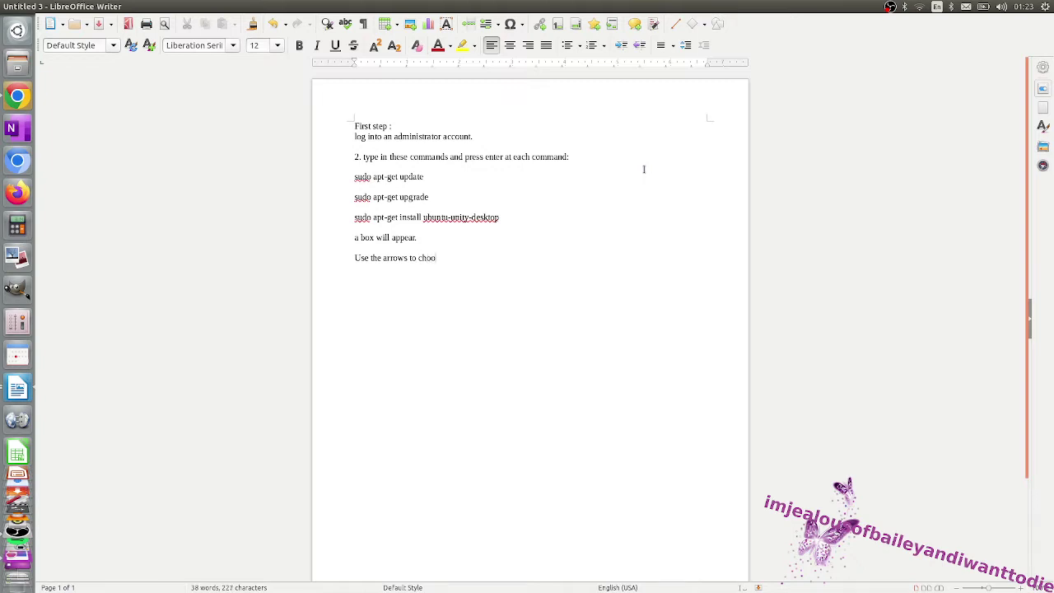
type("se th")
Step: Write 'choose between the options available. Pick lightdm.' and 'Then press tab to go to ''ok'' button, and press enter.'
key("BackSpace")
key("BackSpace")
type("between the ")
type("opt")
type("ions avaia")
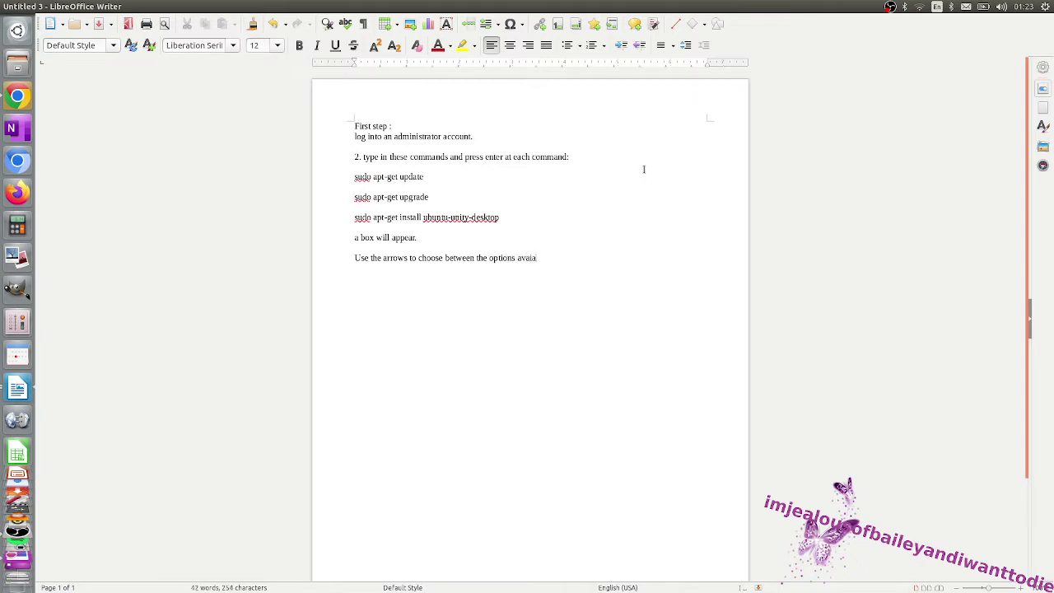
key("BackSpace")
type("lable. p")
type("ick lig")
type("ht")
key("BackSpace")
key("BackSpace")
type("htdm. ")
type("Then pre")
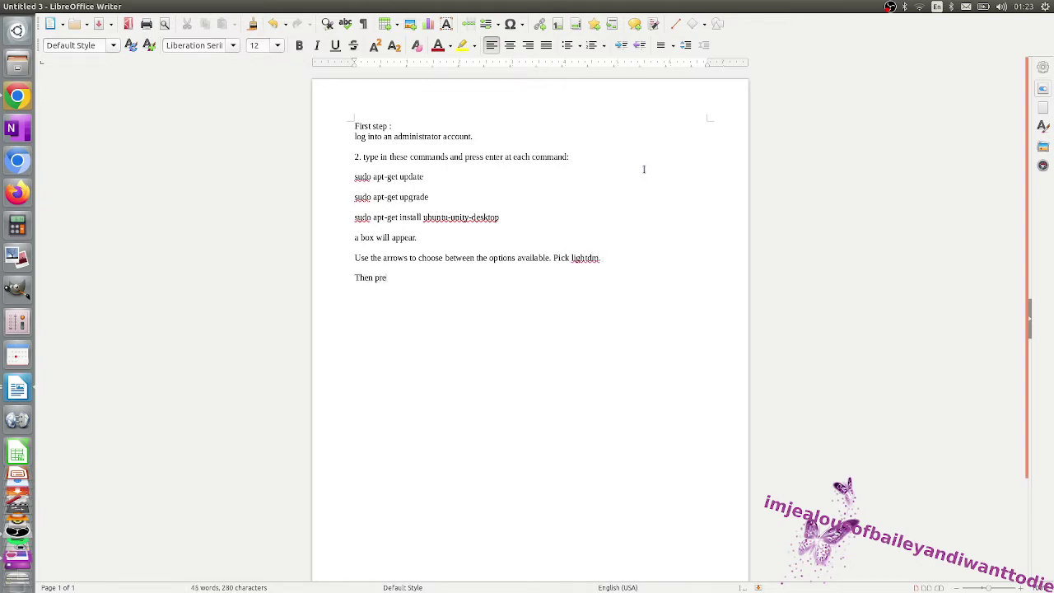
type("ss tab to ")
type("select ok")
type(".")
key("BackSpace")
key("BackSpace")
key("BackSpace")
key("BackSpace")
type("go to ''")
type("ok''")
type(" but")
type("ton, and ")
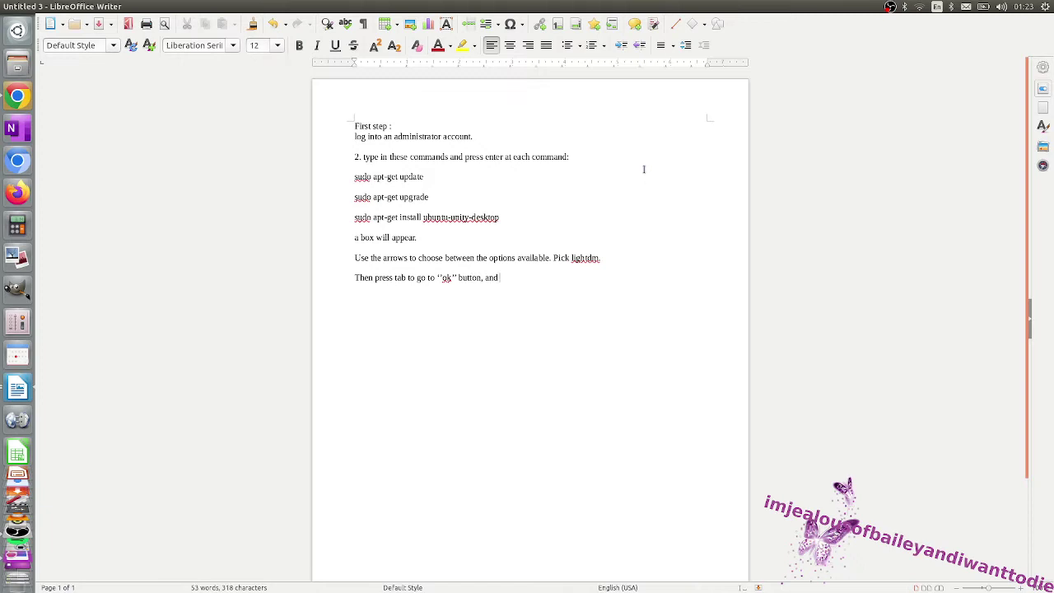
type("press")
type(" en")
type("ter. ")
type("Now,")
type(" you need")
type(" to a")
type("lso dow")
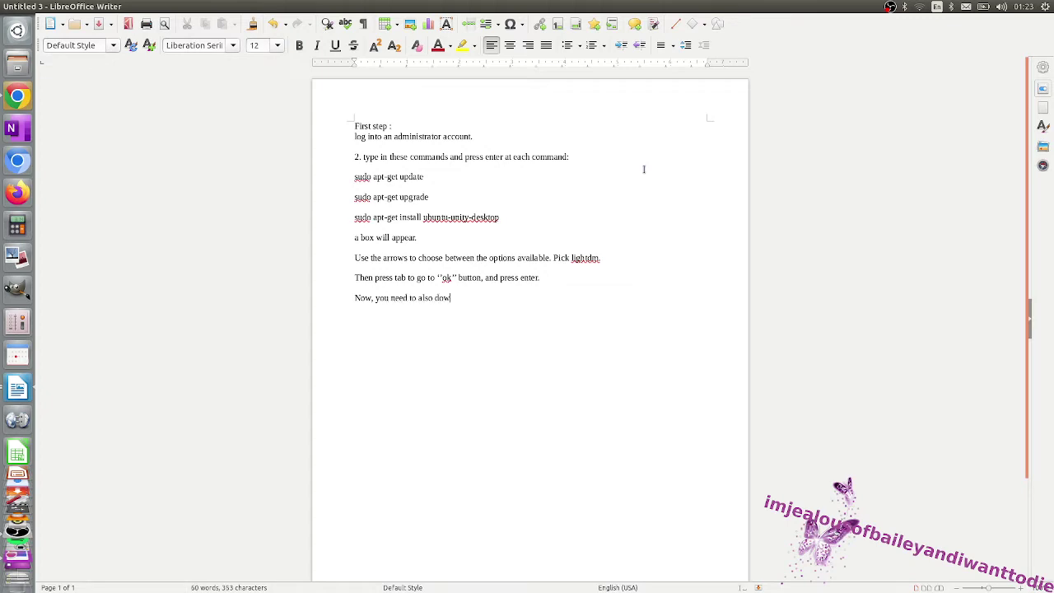
type("nlo")
Step: Explain another desktop environment is needed for Ubuntu Unity, giving sudo apt-get install xubuntu-desktop
key("BackSpace")
key("BackSpace")
key("BackSpace")
type("install")
type(" anoter")
key("BackSpace")
key("BackSpace")
type("ge")
type("er deskt")
key("BackSpace")
type("p env")
type("ior")
key("BackSpace")
type("ronme")
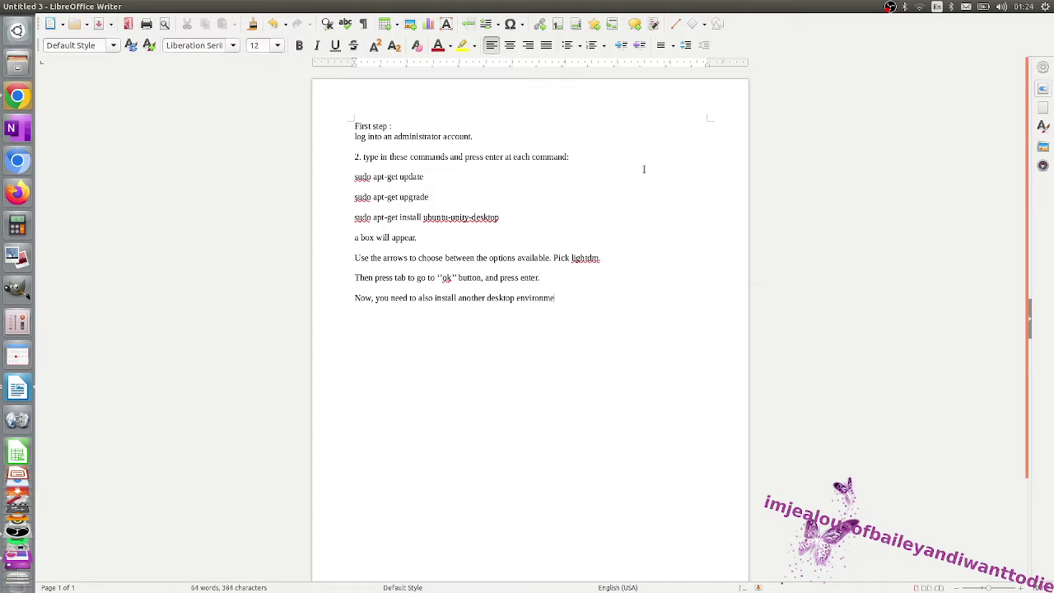
type("nt to")
type(" be able to use")
type(" ub")
key("BackSpace")
key("BackSpace")
key("BackSpace")
type("ubun")
type("ut")
key("BackSpace")
key("BackSpace")
type("tu un")
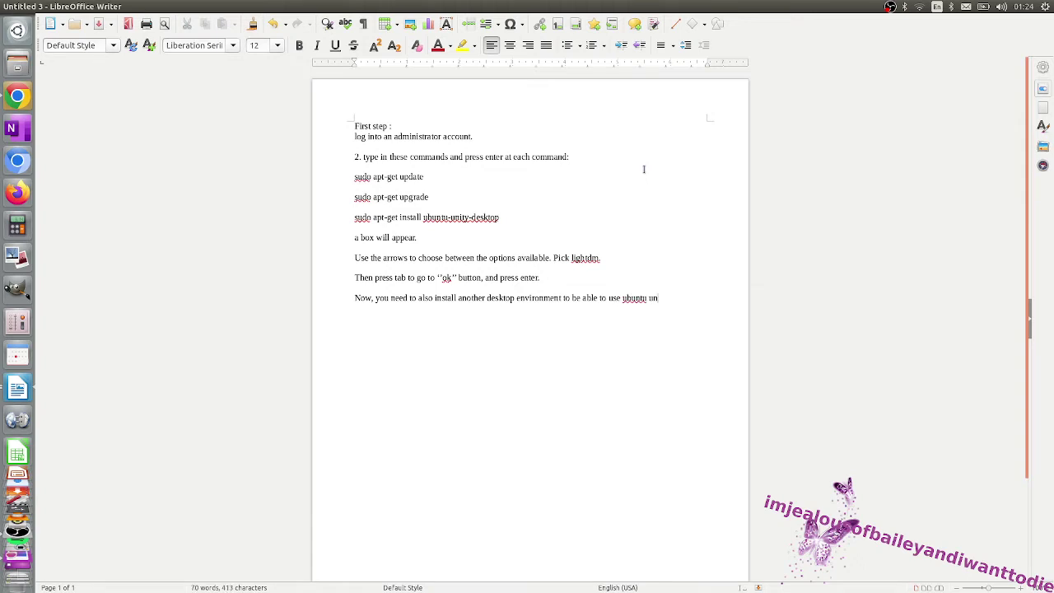
type("ity without")
type(" crashing.")
type(" So f")
type("irst, ")
type("ype in : sudo a")
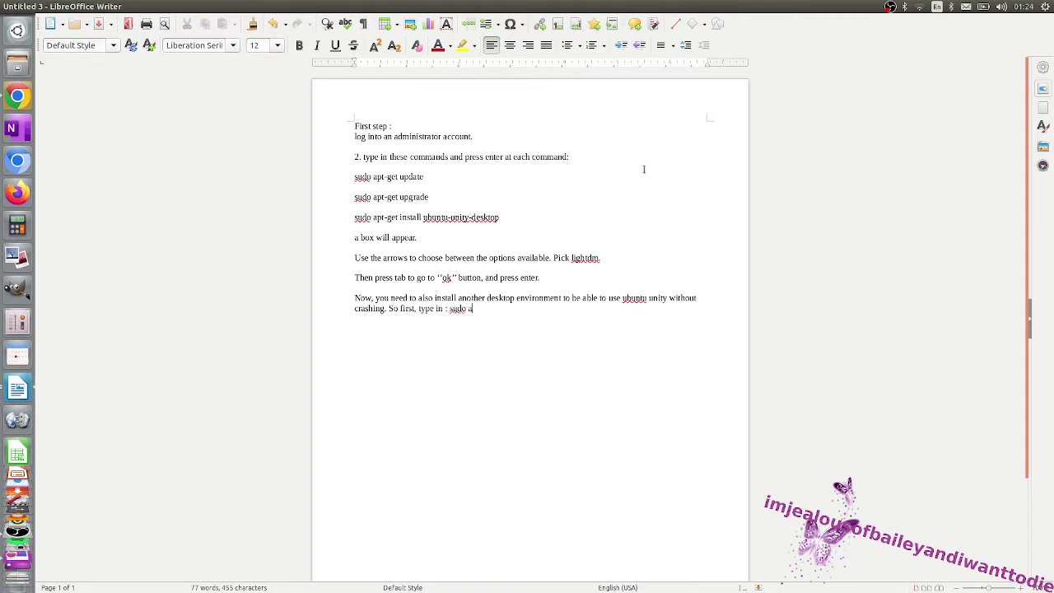
type("pt-g")
type("et install ")
type("xubuntu")
type("-")
type("de")
type("esk")
type("top.")
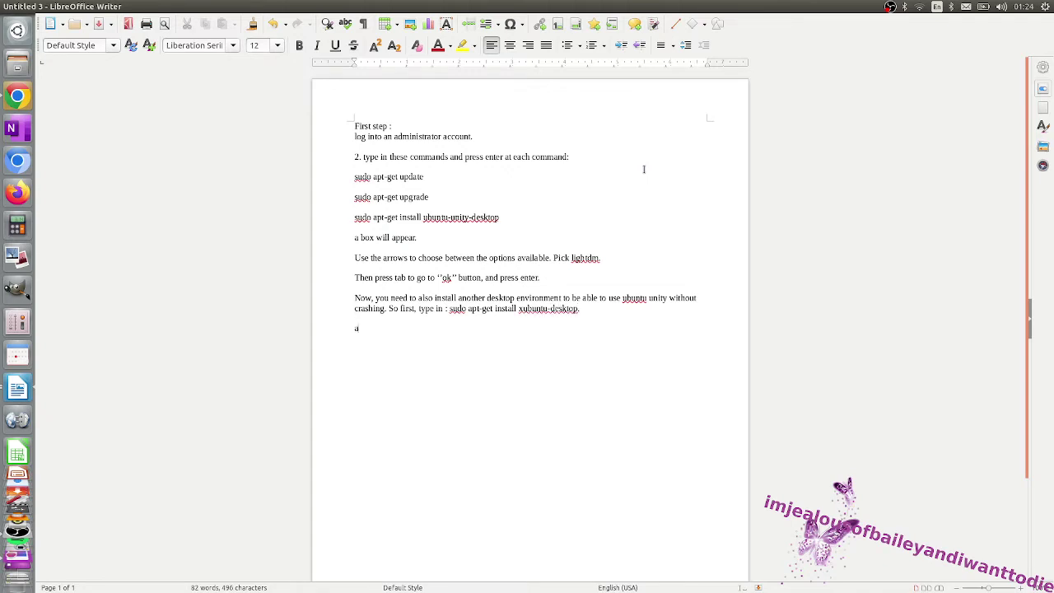
type("nd the")
Step: Start a new line below the xubuntu-desktop command, dropping the unfinished box-again sentence
key("BackSpace")
key("BackSpace")
key("BackSpace")
key("BackSpace")
key("Return")
type("and now ")
type("yo")
type(" will")
type("e the bo")
type("ga")
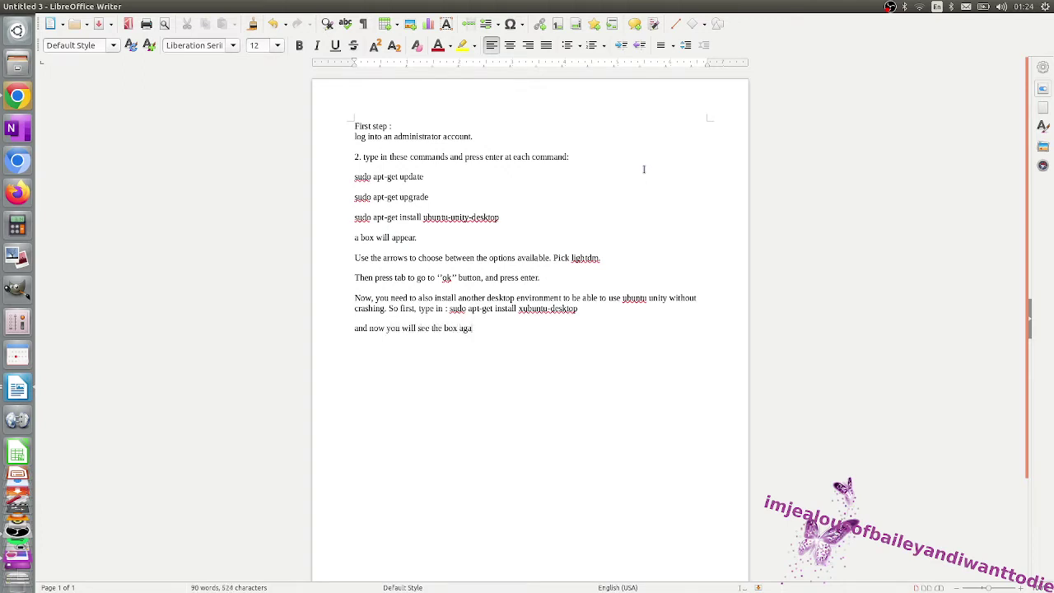
type("inpi")
type("ck lig")
type("ht")
key("BackSpace")
key("BackSpace")
key("BackSpace")
key("BackSpace")
key("BackSpace")
key("BackSpace")
key("BackSpace")
key("BackSpace")
key("BackSpace")
key("BackSpace")
key("BackSpace")
Step: Type 'ok, so are you still with me?' inviting comments, then 'Now we will change the login screen with this command:'
key("BackSpace")
key("BackSpace")
key("BackSpace")
key("BackSpace")
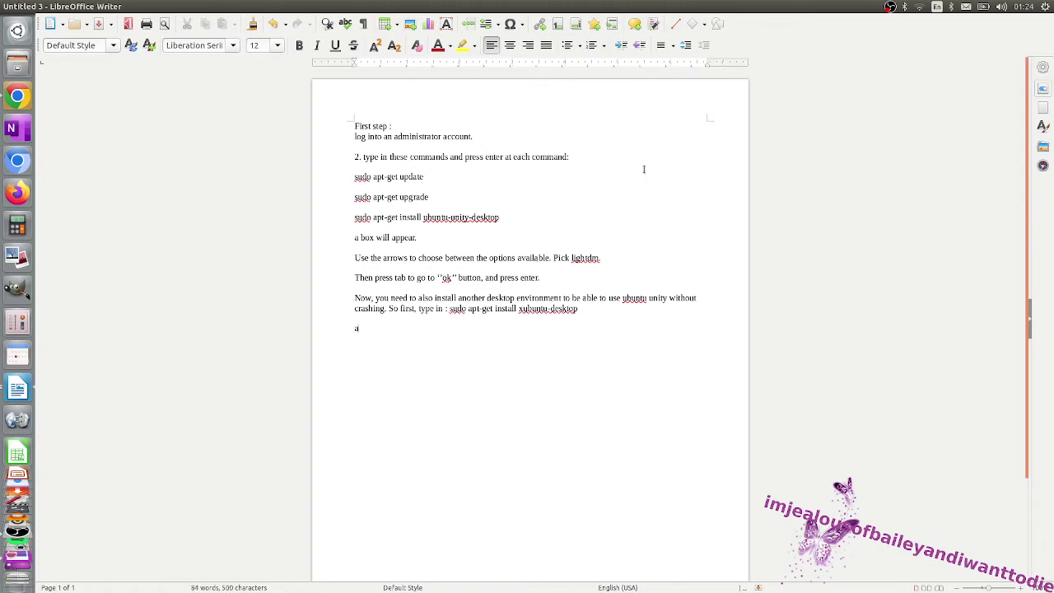
key("BackSpace")
type("now")
key("BackSpace")
key("BackSpace")
key("BackSpace")
key("BackSpace")
type("no")
key("BackSpace")
type("ok, s")
type("o are")
type(" you still wi")
type("th me? I")
type("f not, let")
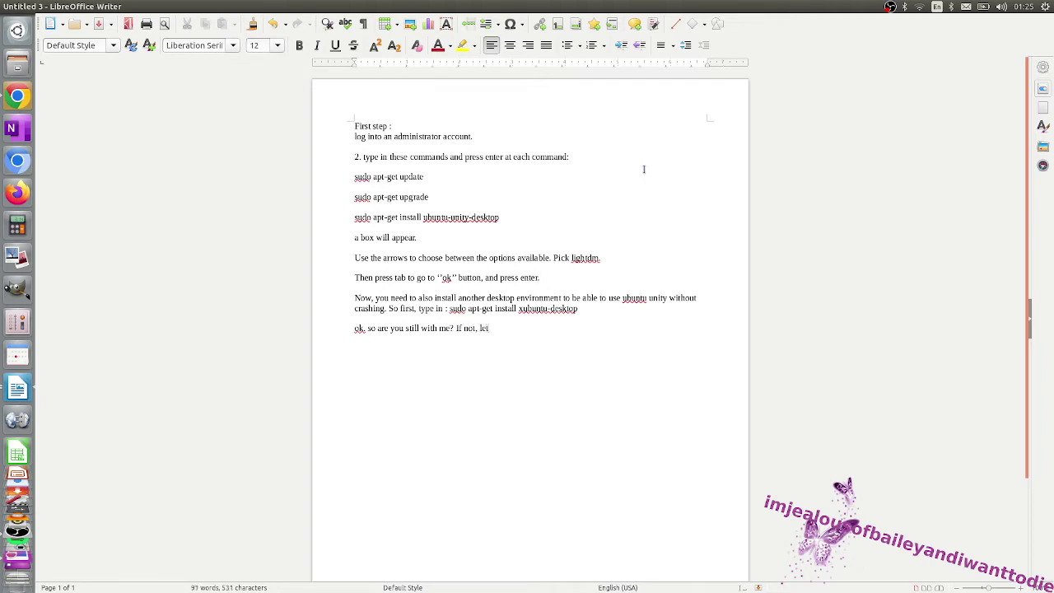
type(" me know in the")
type(" commen")
type("ts section. N")
type("ow w")
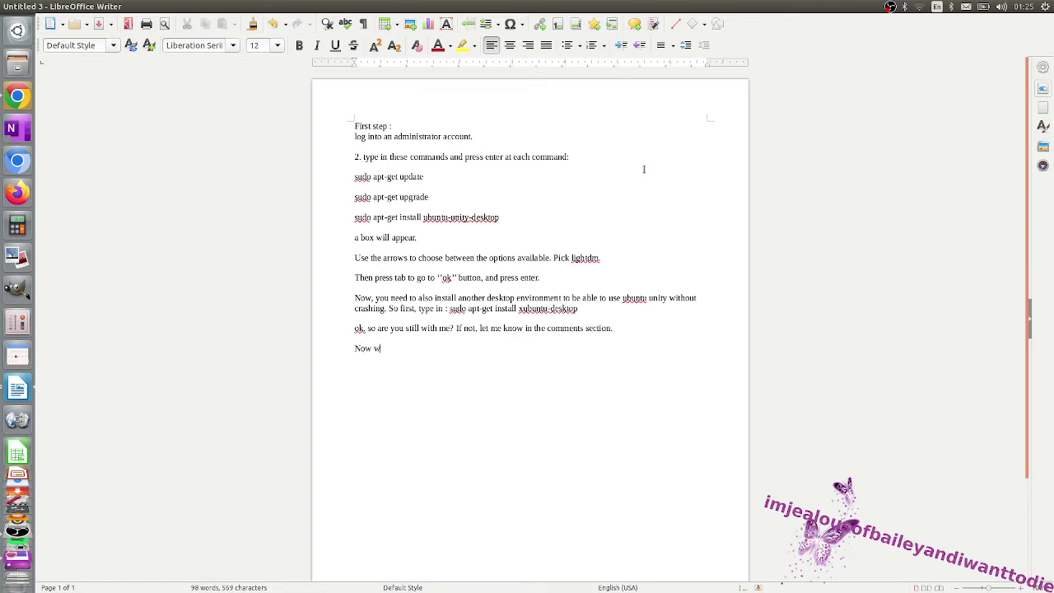
type("e will change")
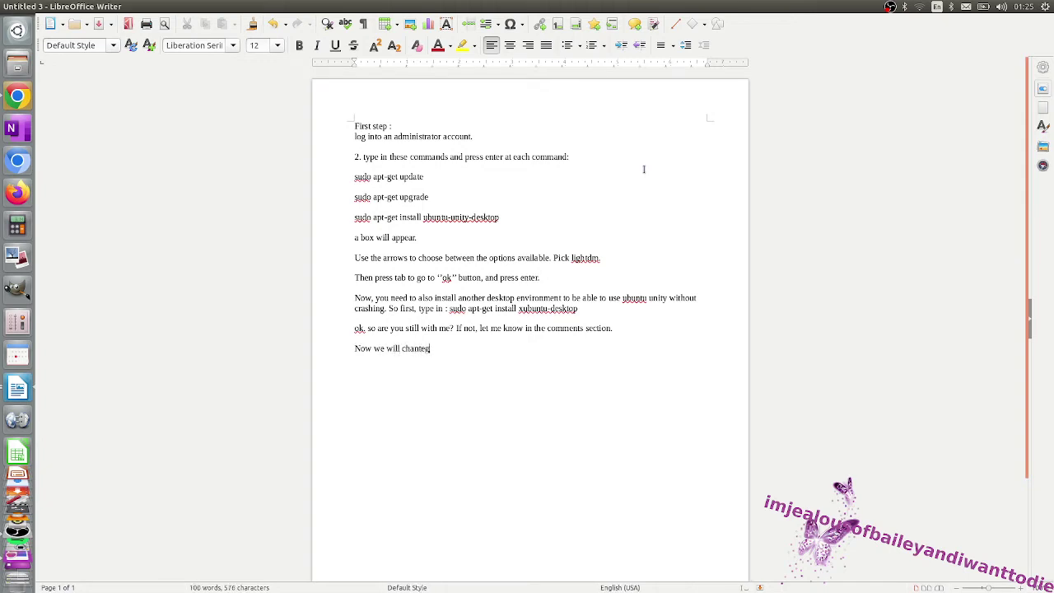
key("BackSpace")
key("BackSpace")
key("BackSpace")
type("nge the login ")
type("creen")
type(" wit")
type("h thi")
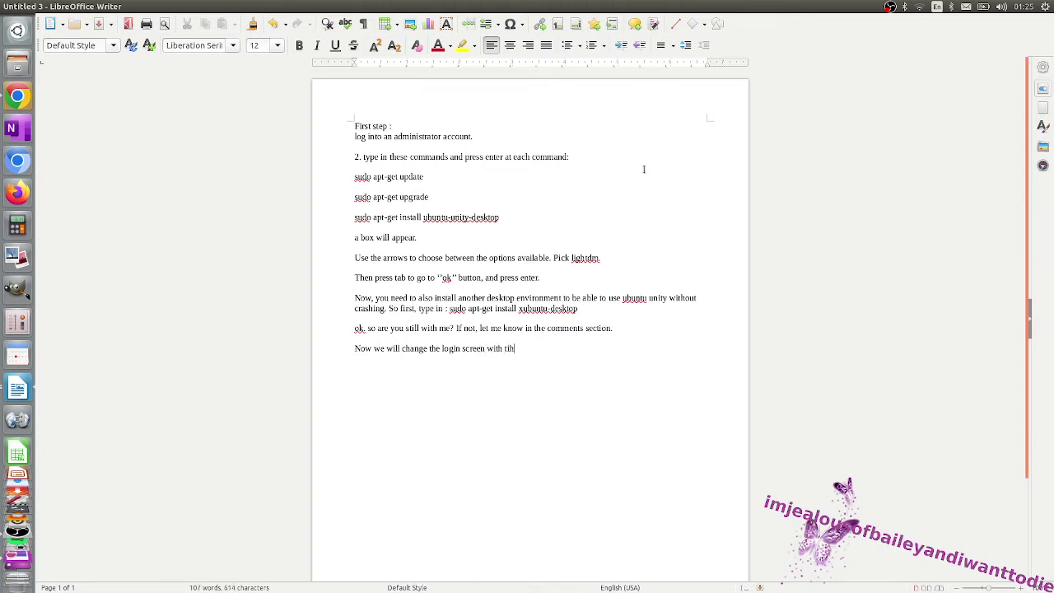
type("s comman")
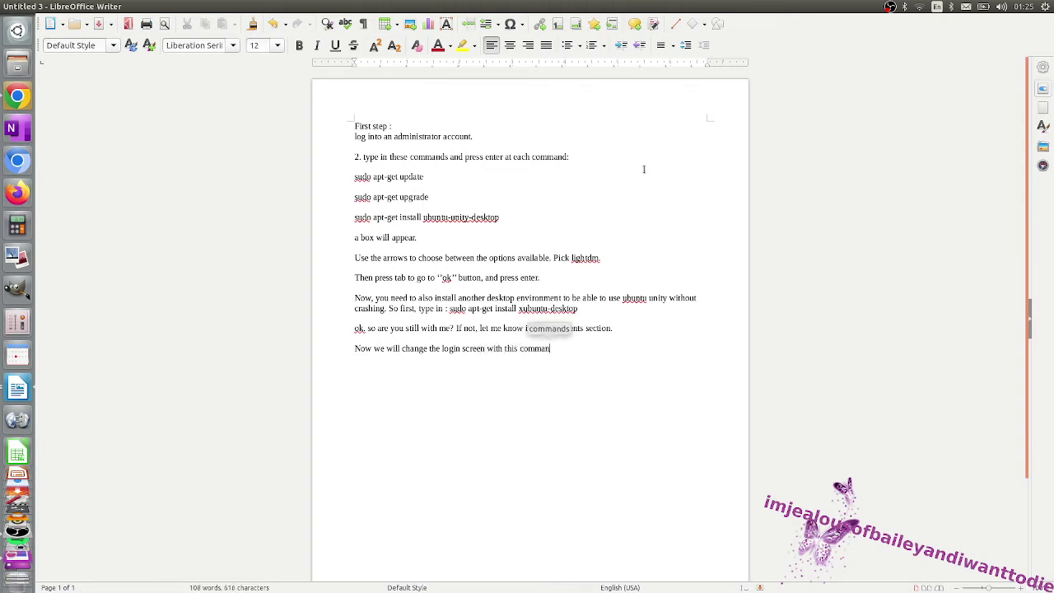
type("d:")
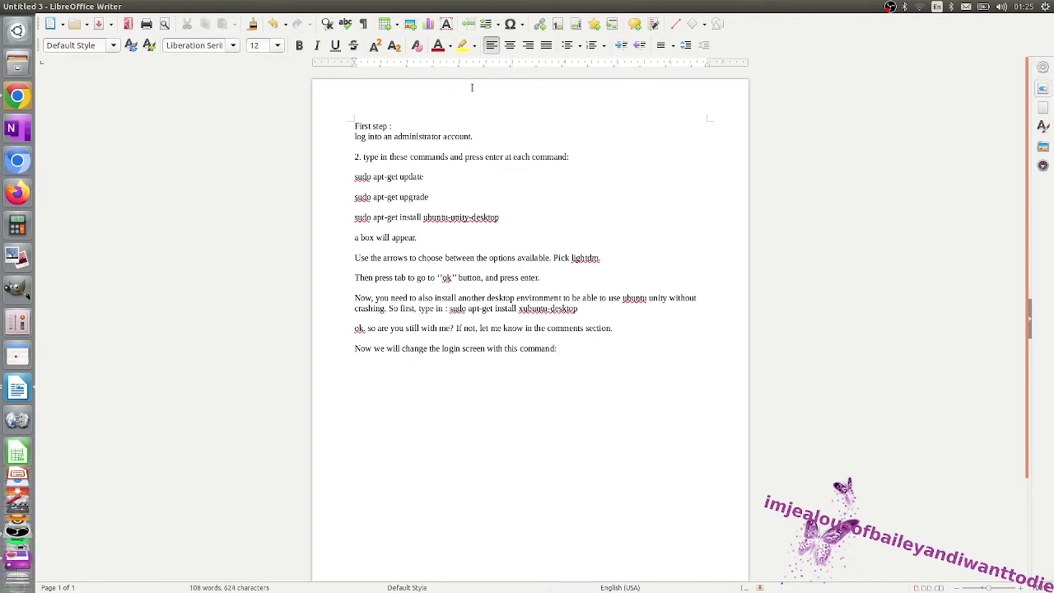
Step: Search 'how to change ubuntus login screen back to unity' and check the Ask Ubuntu result
type("h")
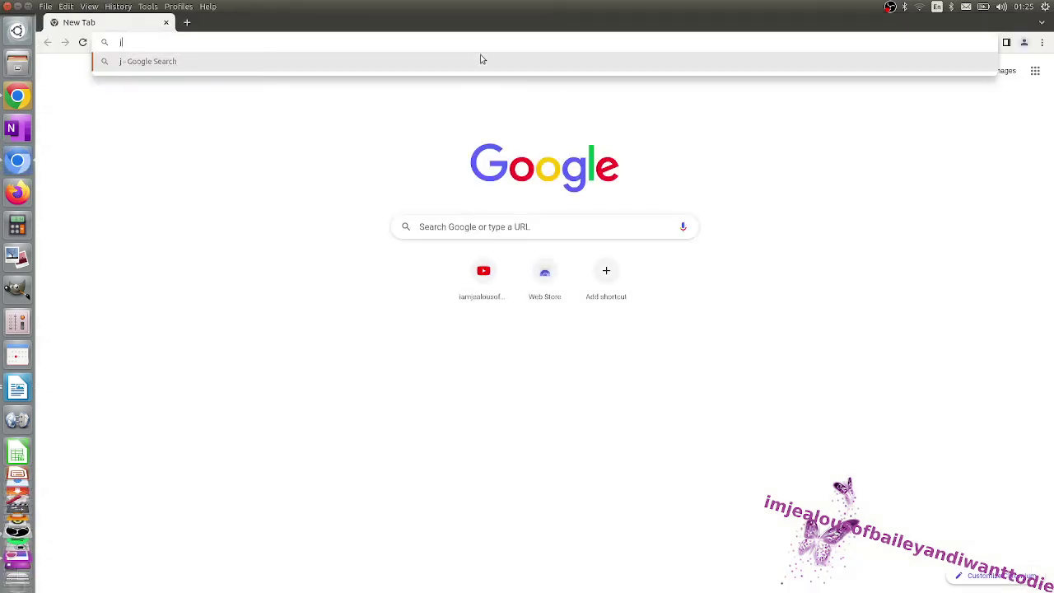
type("ow to chan")
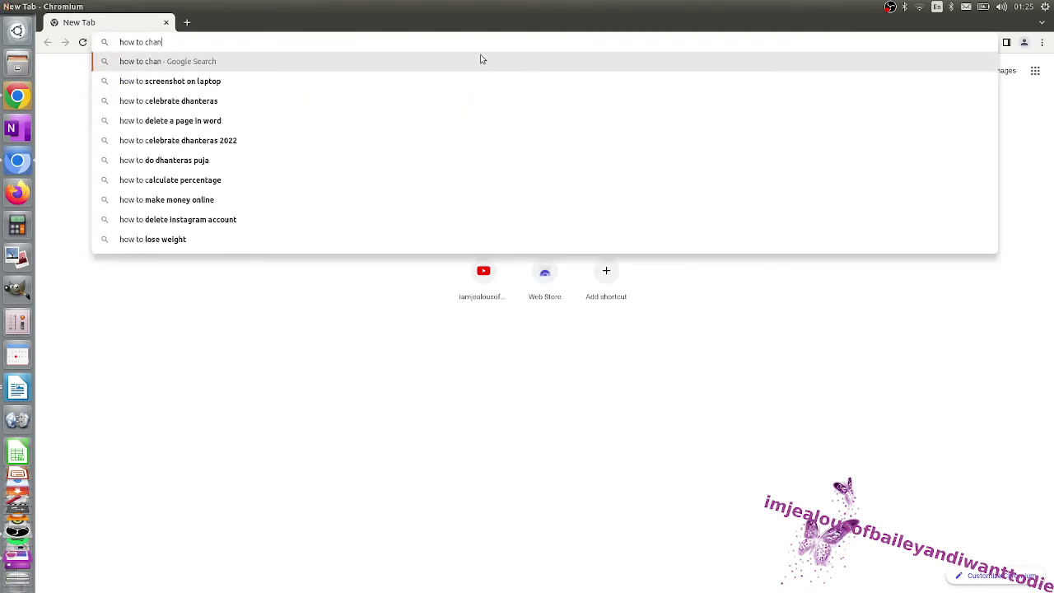
type("ge unity")
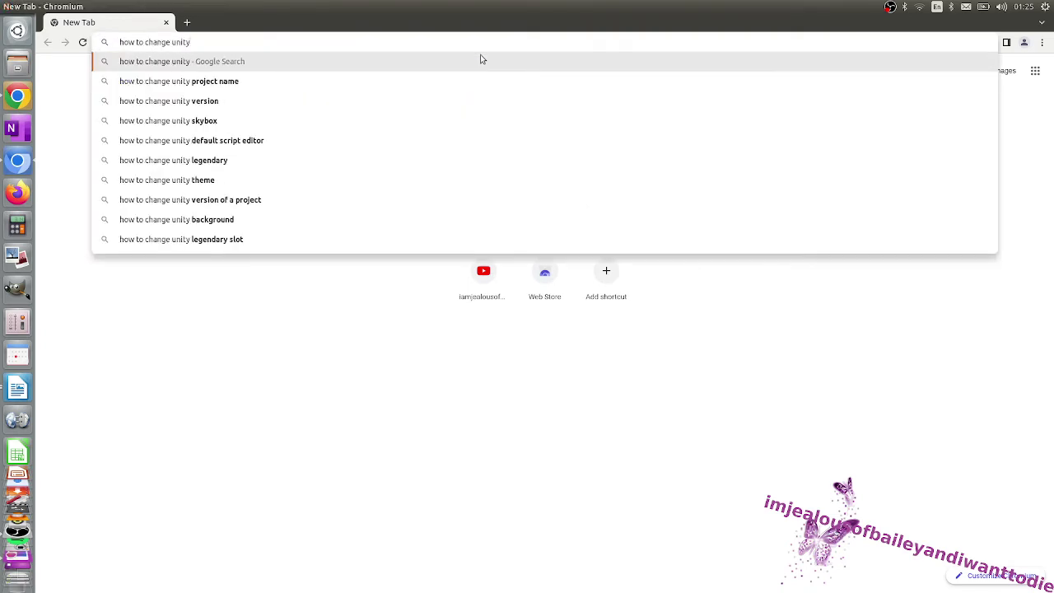
key("BackSpace")
key("BackSpace")
key("BackSpace")
key("BackSpace")
type("buntu")
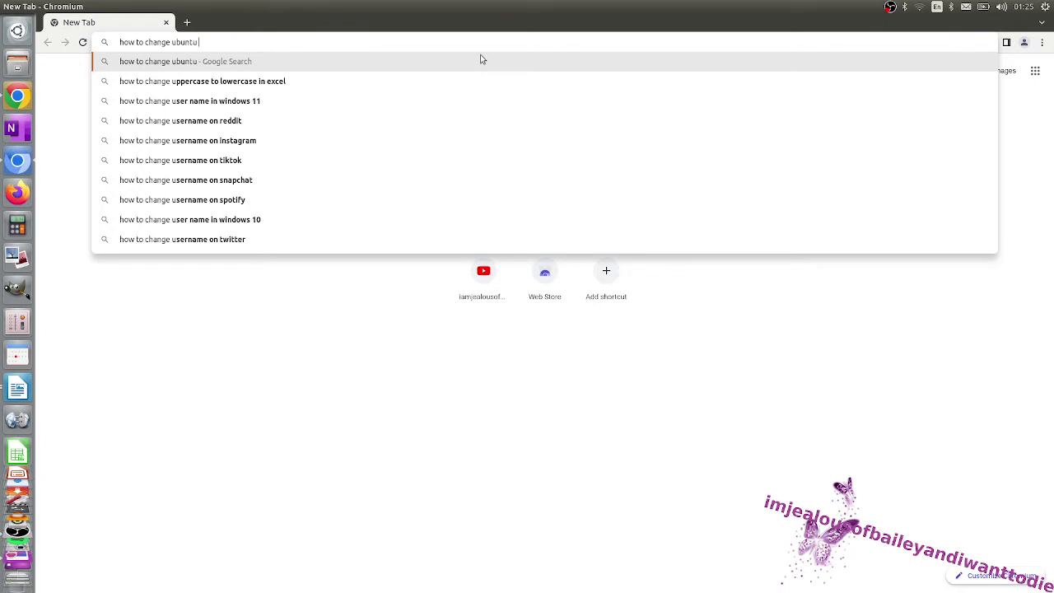
type("s login")
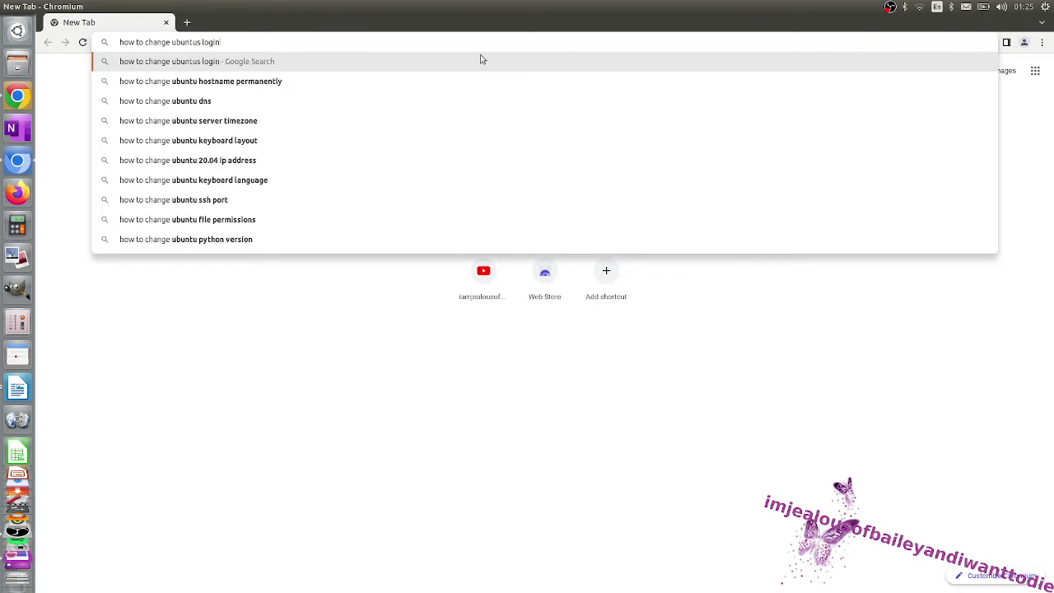
type(" screen ba")
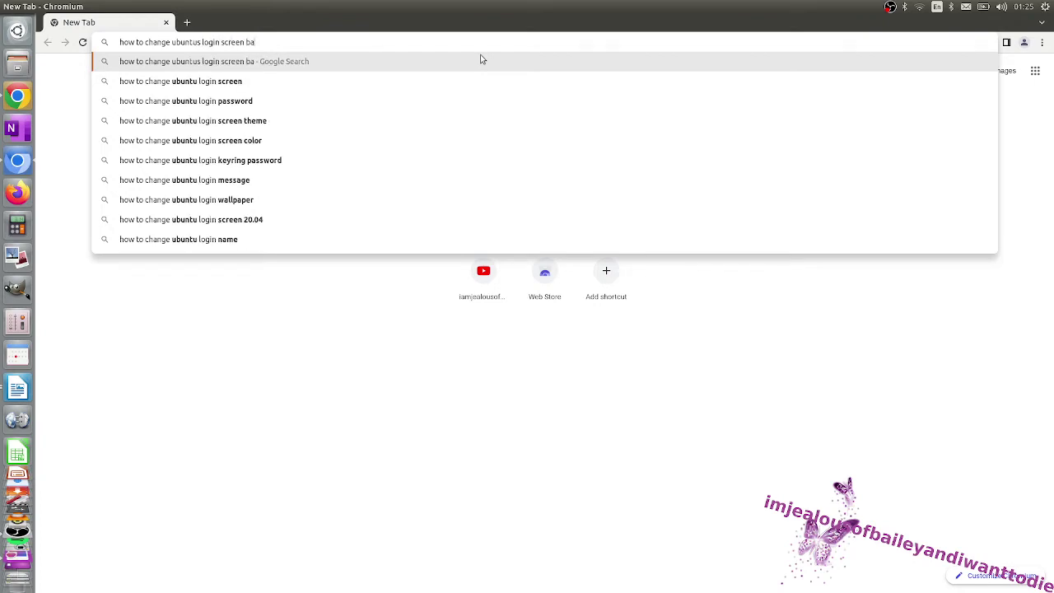
type("ck to unit")
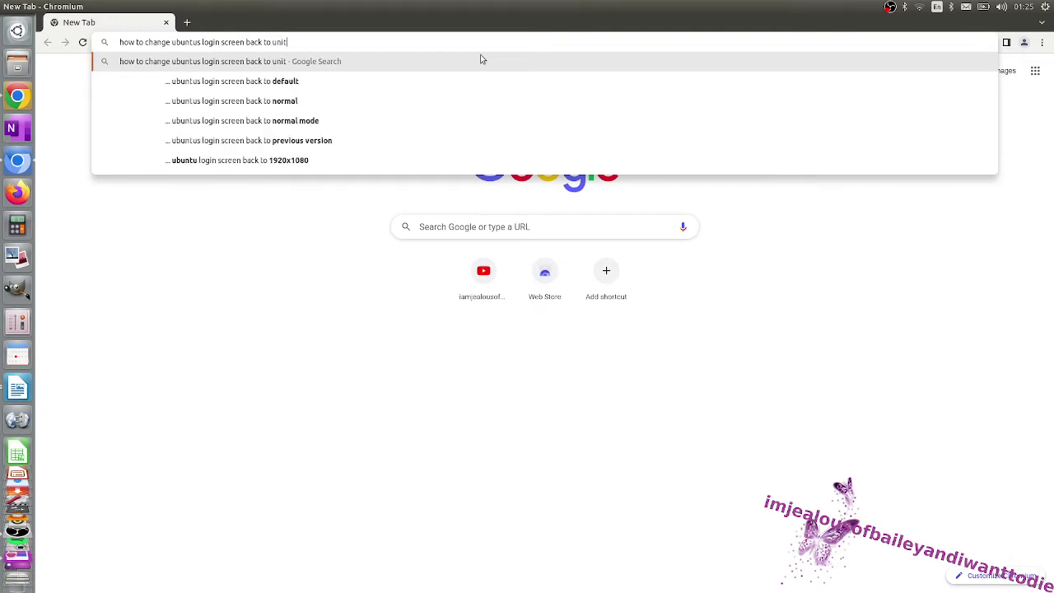
type("y")
key("Return")
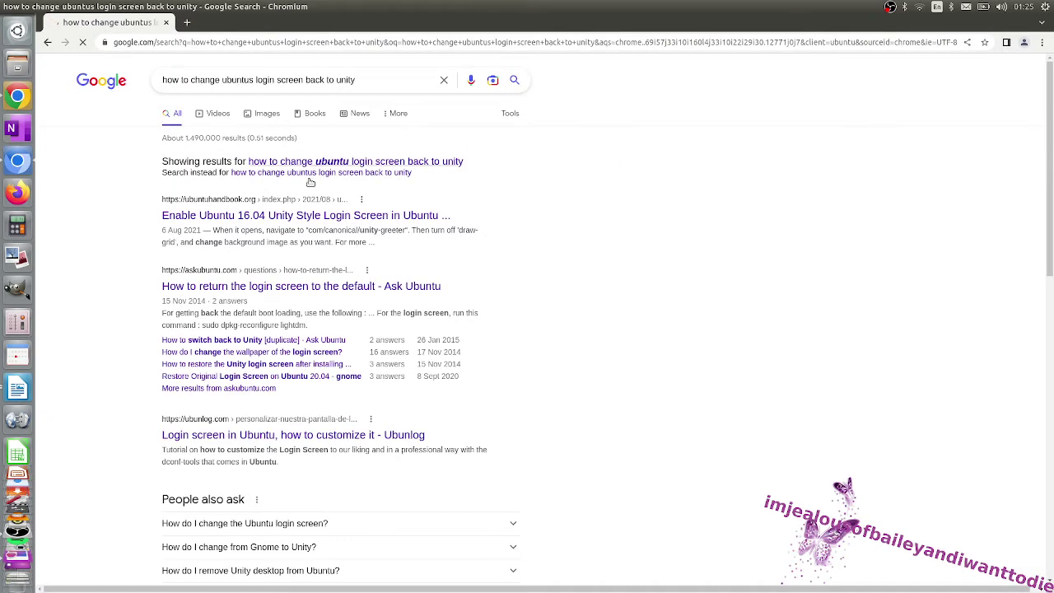
left_click(282, 286)
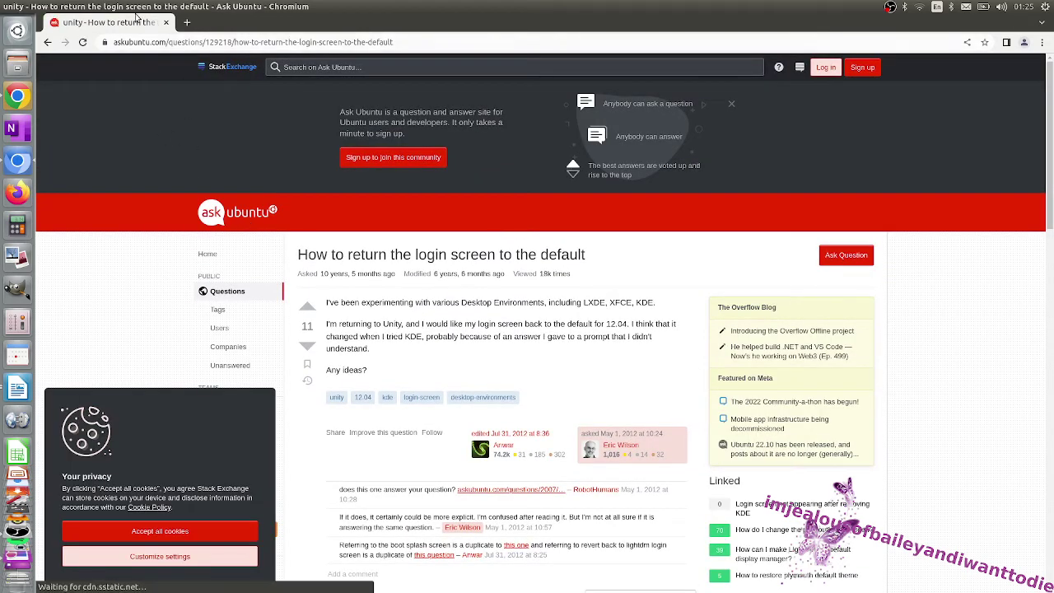
left_click(47, 42)
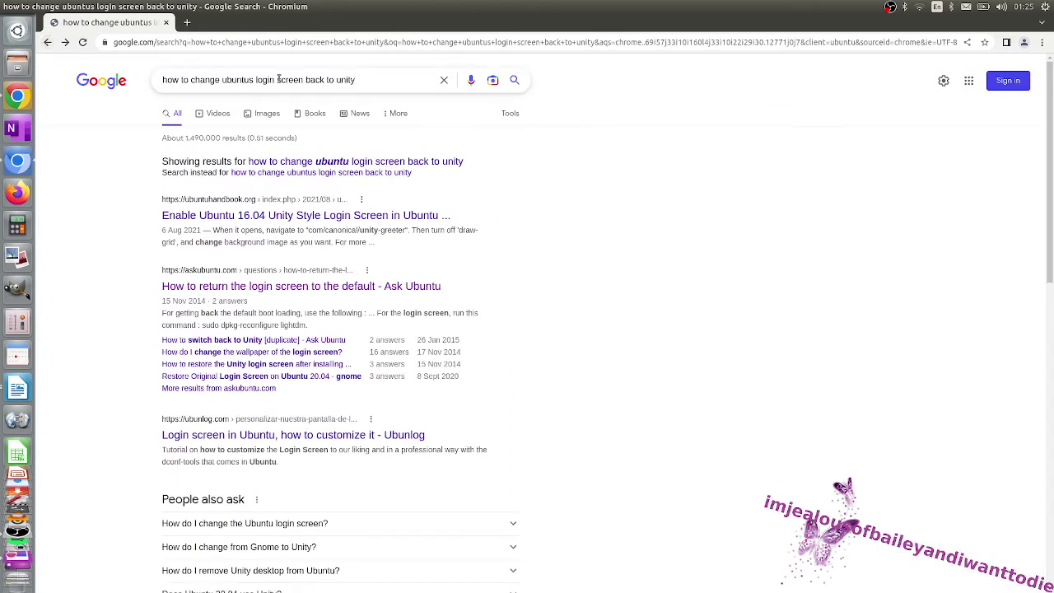
Step: Refine the query with 'from xubuntu' and browse the new results
left_click(375, 80)
type("from")
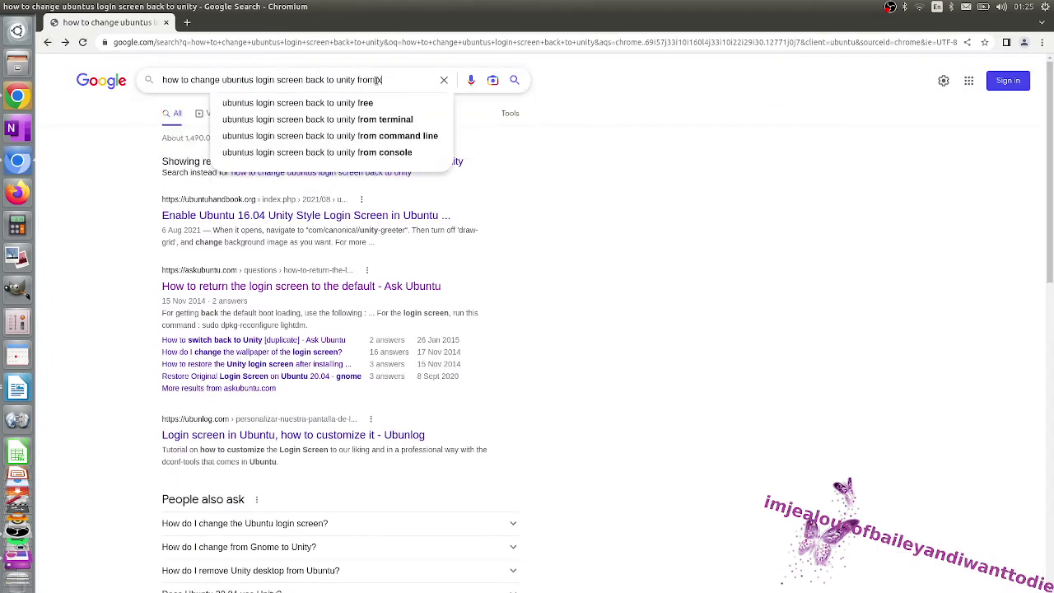
type(" xubuntu")
key("Return")
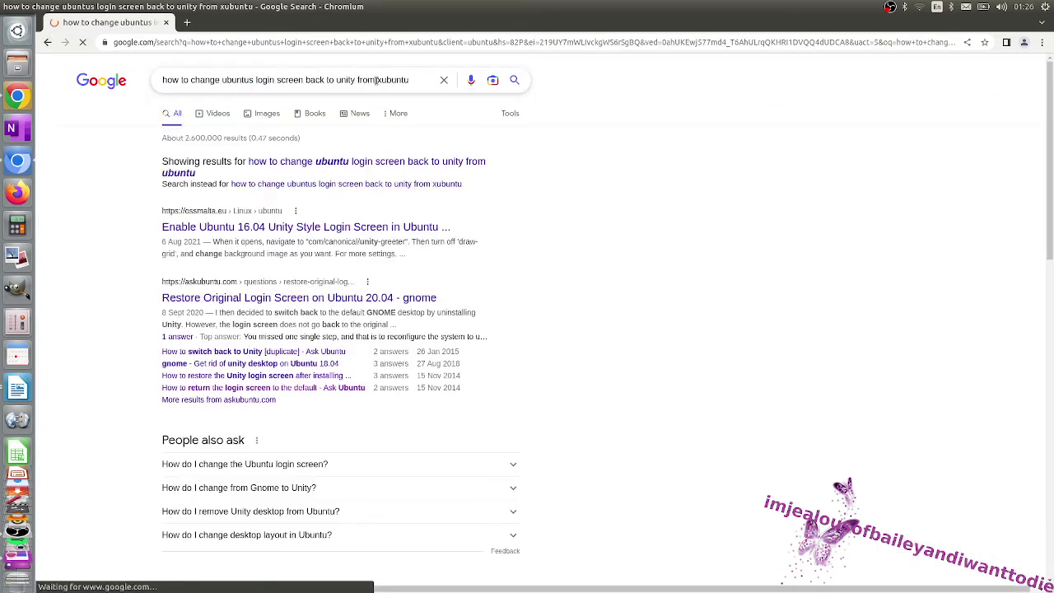
scroll(311, 254, "down", 5)
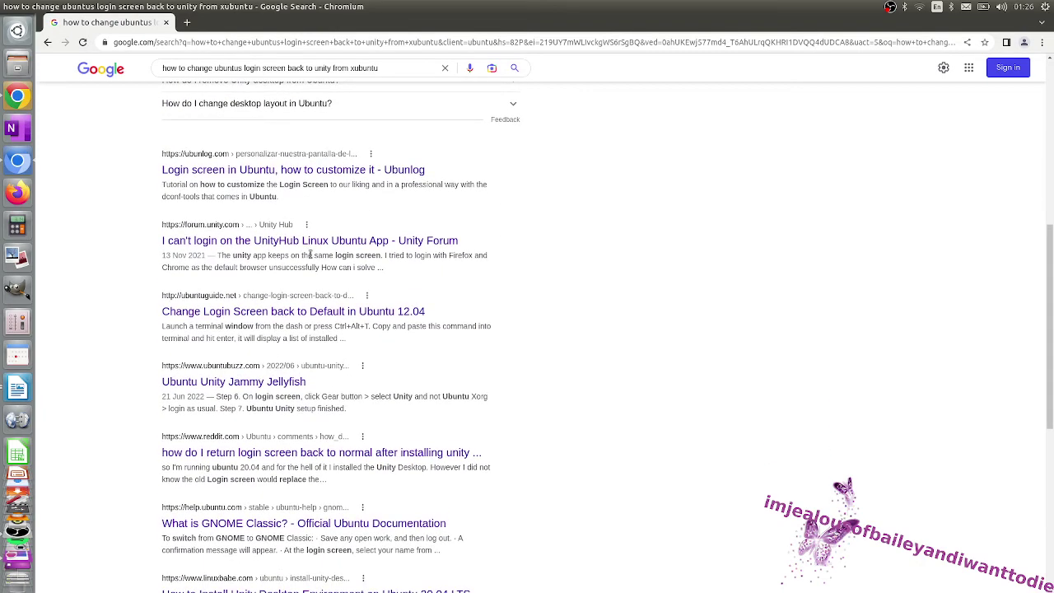
scroll(310, 255, "down", 1)
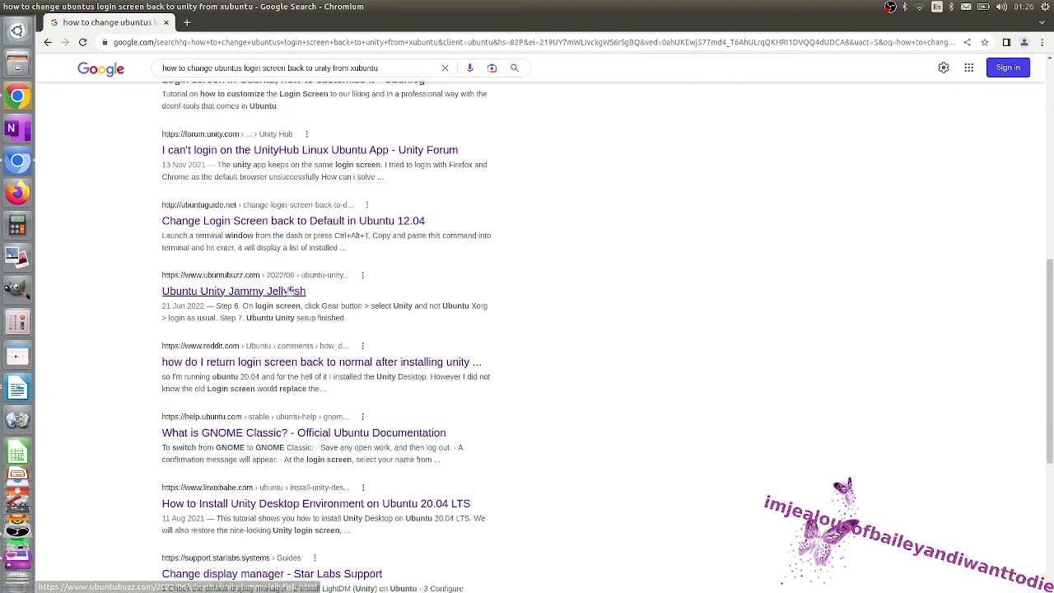
Step: Open the Ubuntu Unity Jammy Jellyfish article and read its Unity install command
left_click(290, 291)
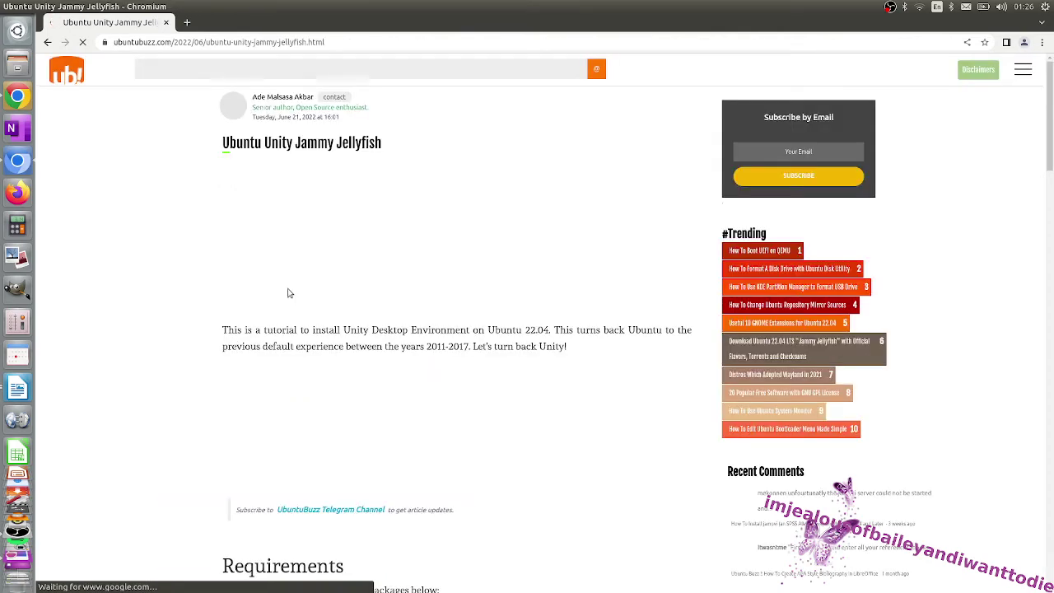
scroll(288, 293, "down", 4)
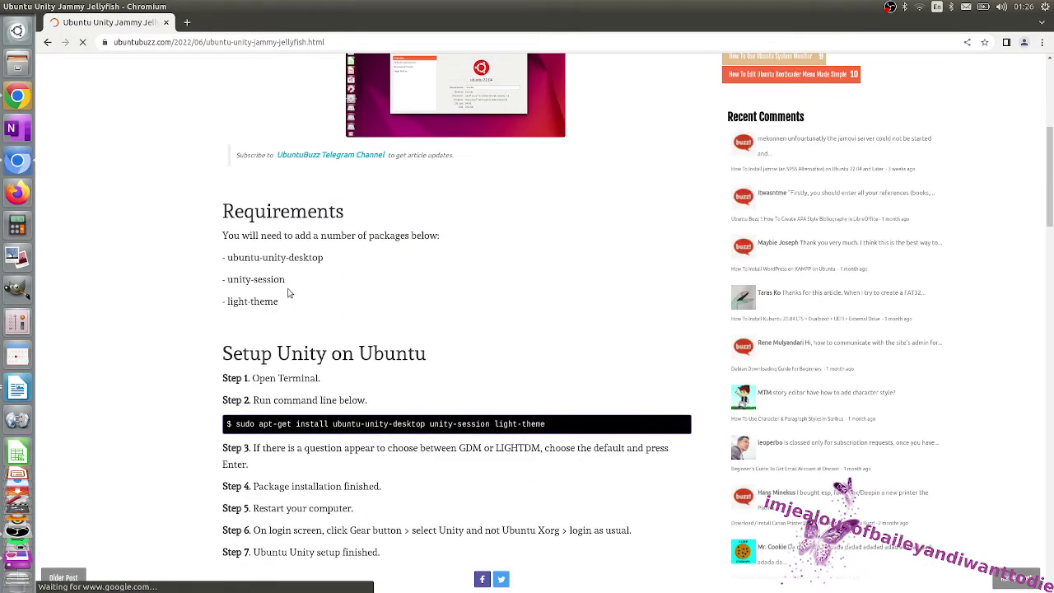
scroll(288, 294, "down", 1)
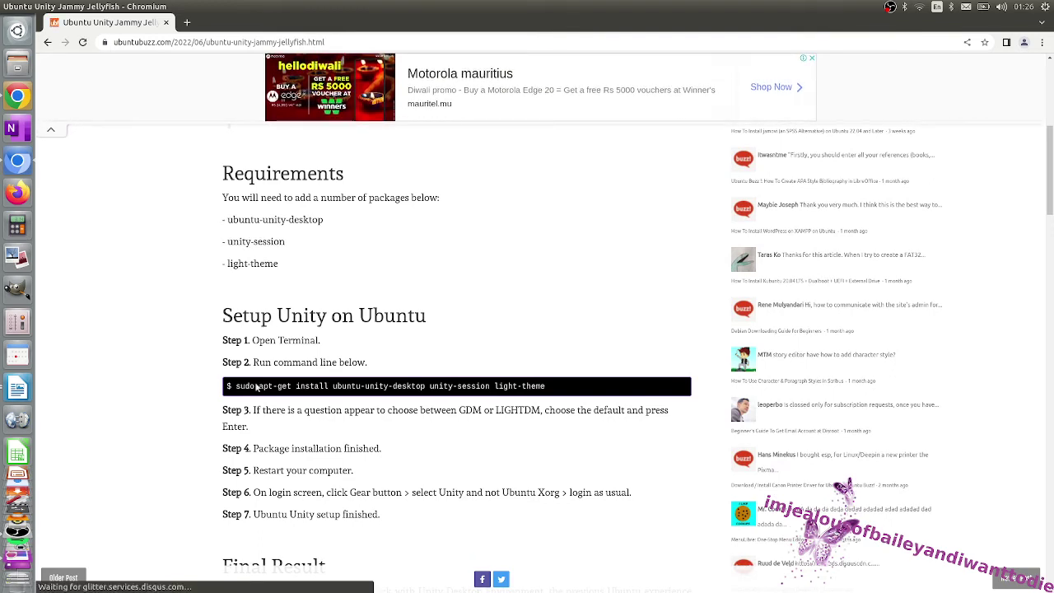
left_click_drag(242, 385, 491, 387)
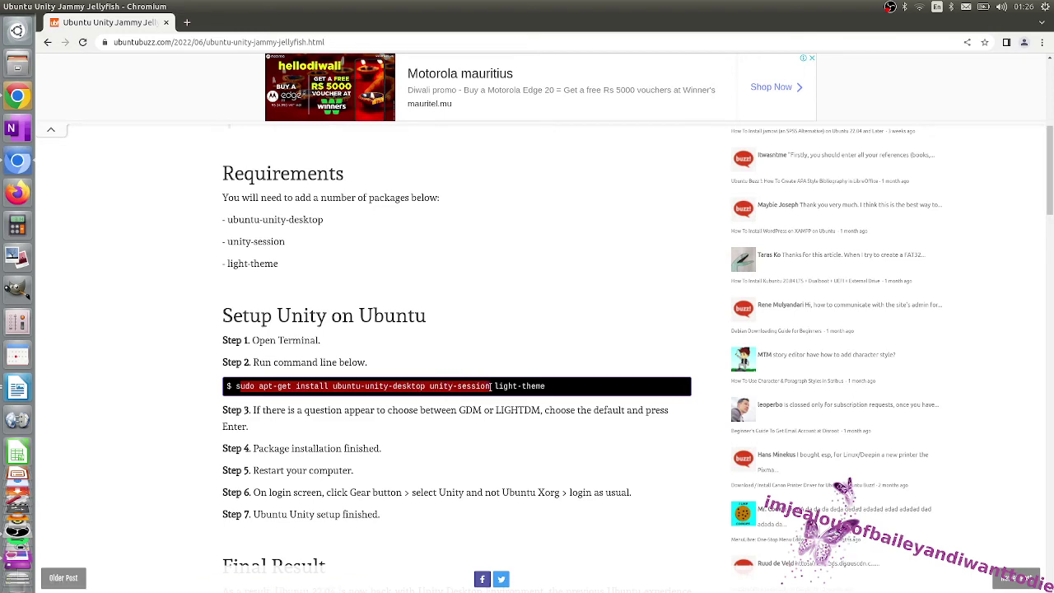
left_click(527, 275)
key("Home")
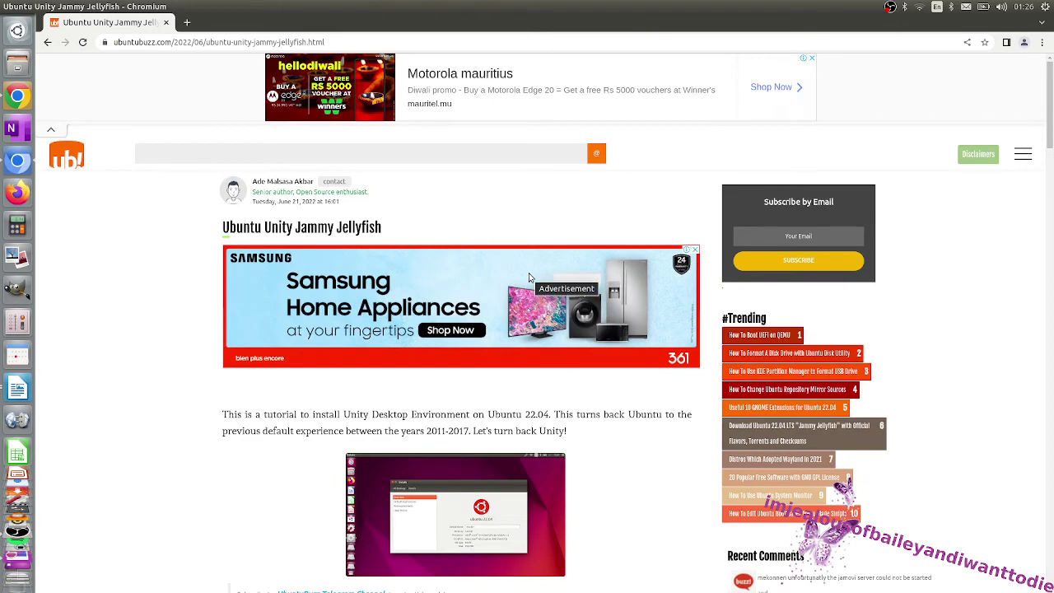
scroll(17, 436, "down", 5)
scroll(2, 375, "up", 3)
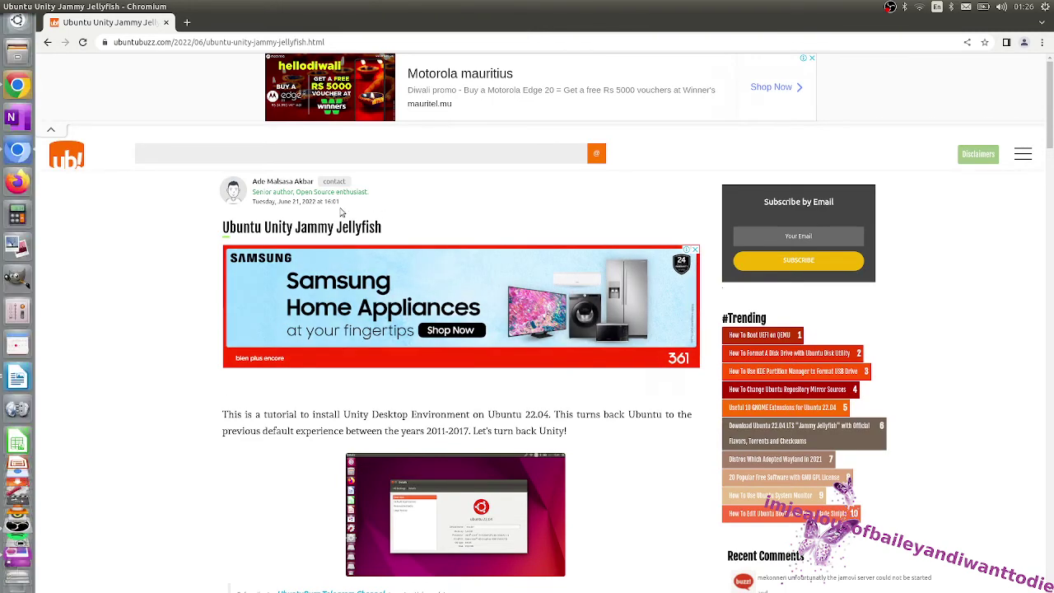
scroll(3, 387, "up", 2)
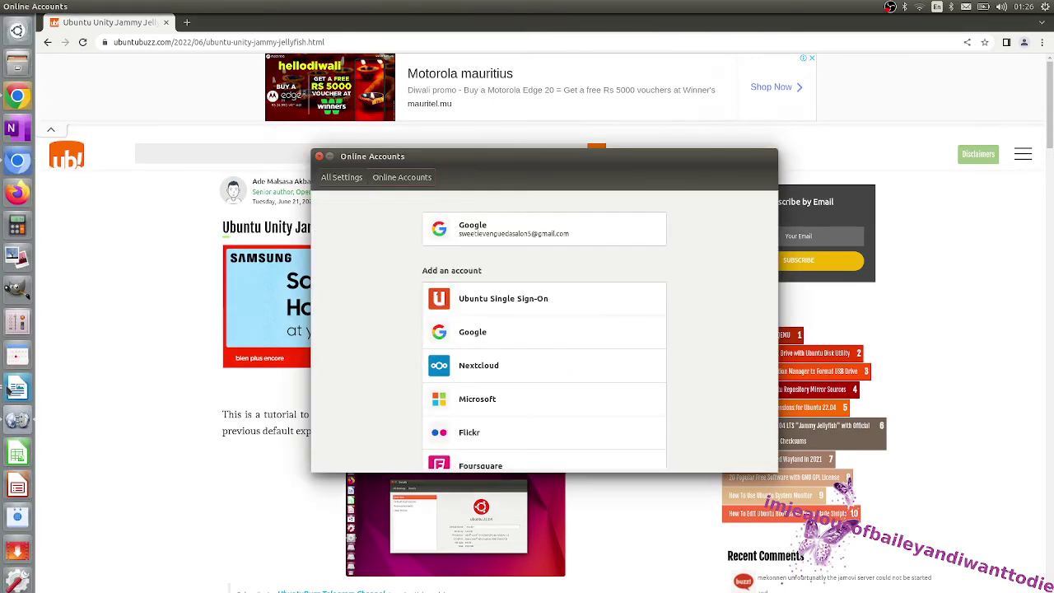
Step: Bring the Untitled 3 Writer document back to the front
left_click(18, 387)
left_click(17, 387)
left_click(535, 420)
Step: Type closing notes: command in the video description, and a new login screen after restarting
type("we")
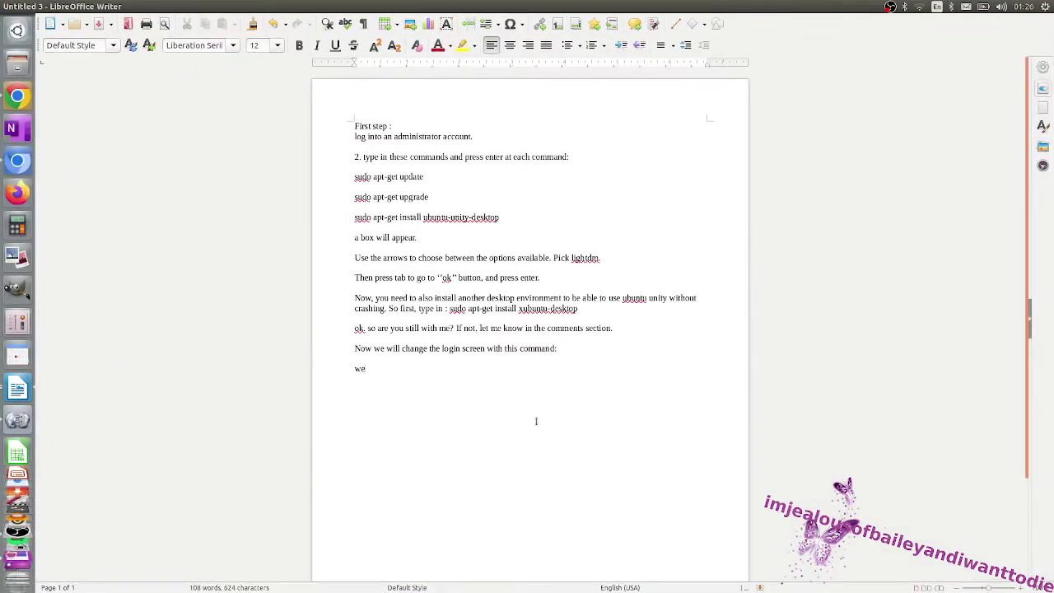
key("BackSpace")
key("BackSpace")
type("I i")
type("ll put it in t")
type("he descripti")
type("on of th")
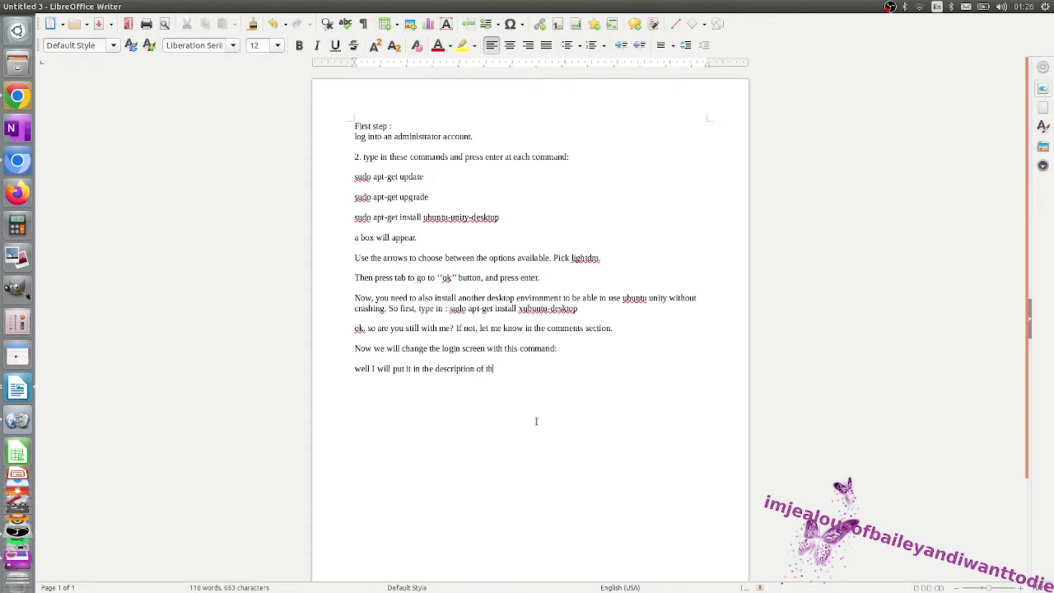
type("ide")
type("ok")
type(" now ")
type("when you")
type(" s")
type("st")
key("BackSpace")
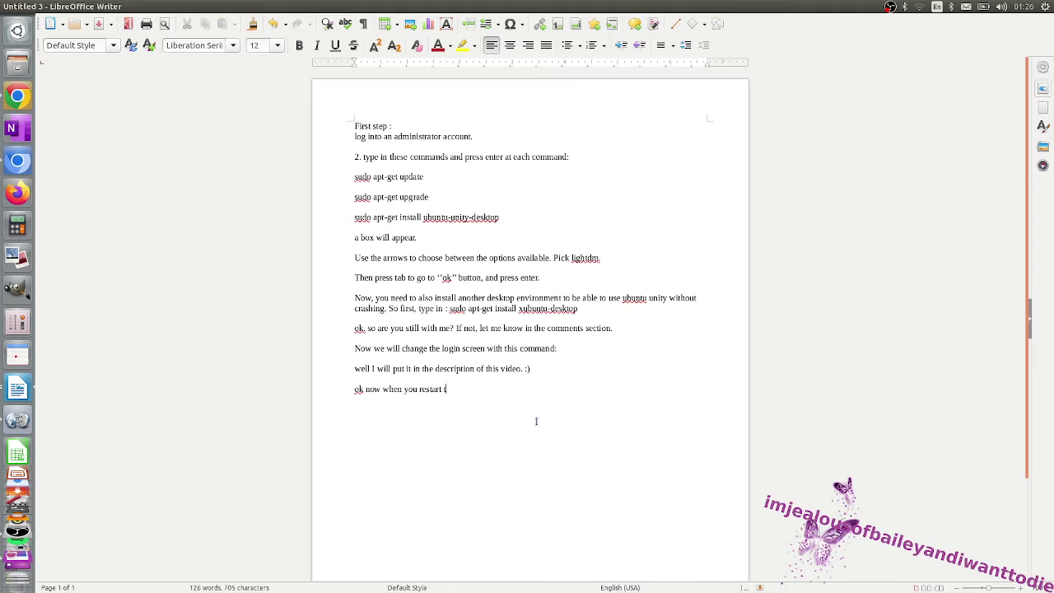
type("your comp")
type("uter you")
type(" will get a ")
type("new login")
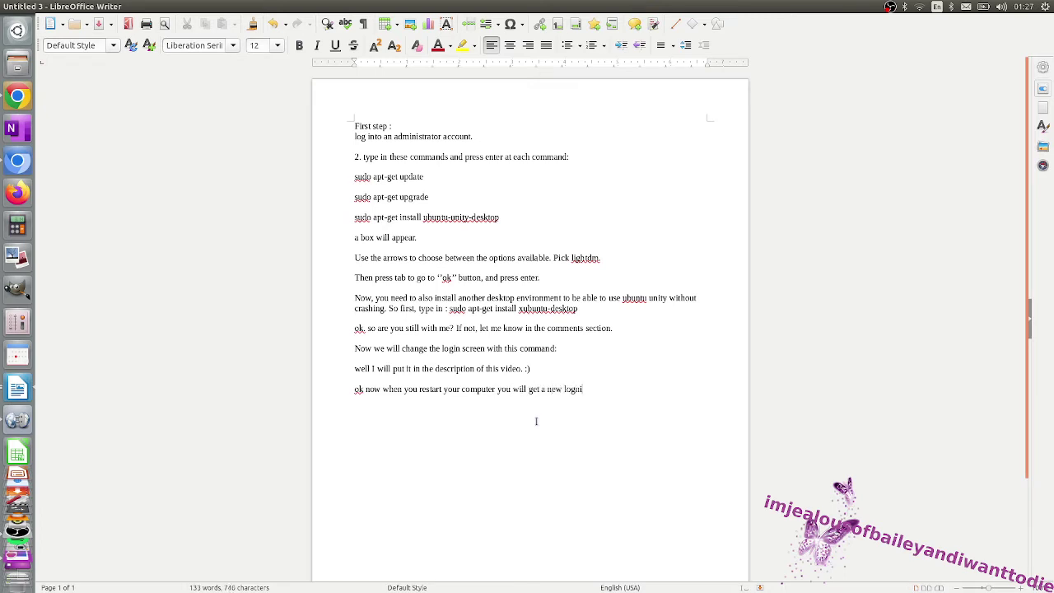
key("BackSpace")
key("BackSpace")
type("in screen")
Step: Search Google Images for 'ubuntu unity login screen'
left_click(18, 163)
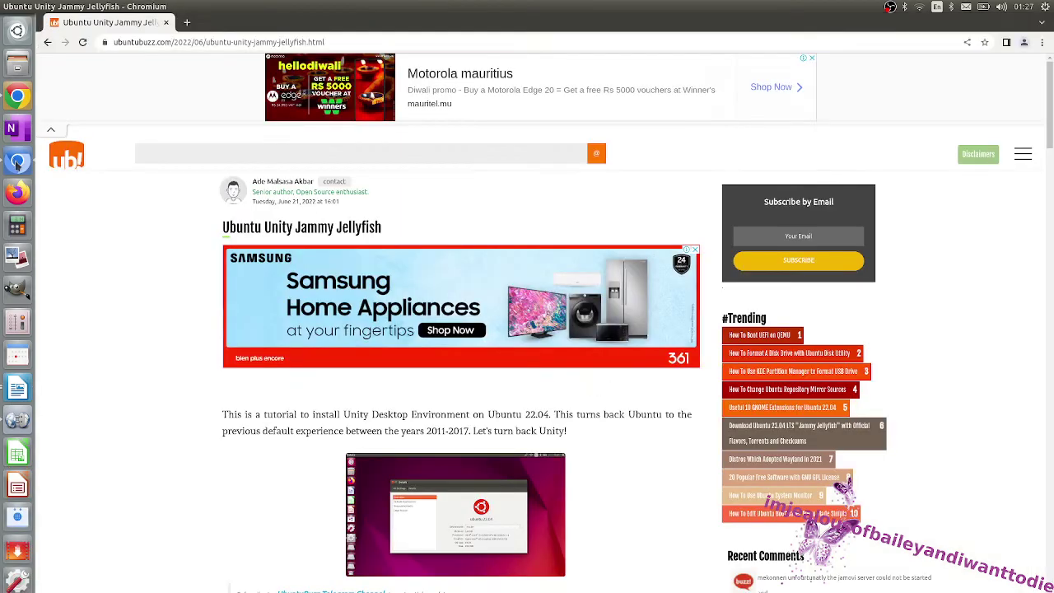
left_click(314, 43)
type("ubuntu")
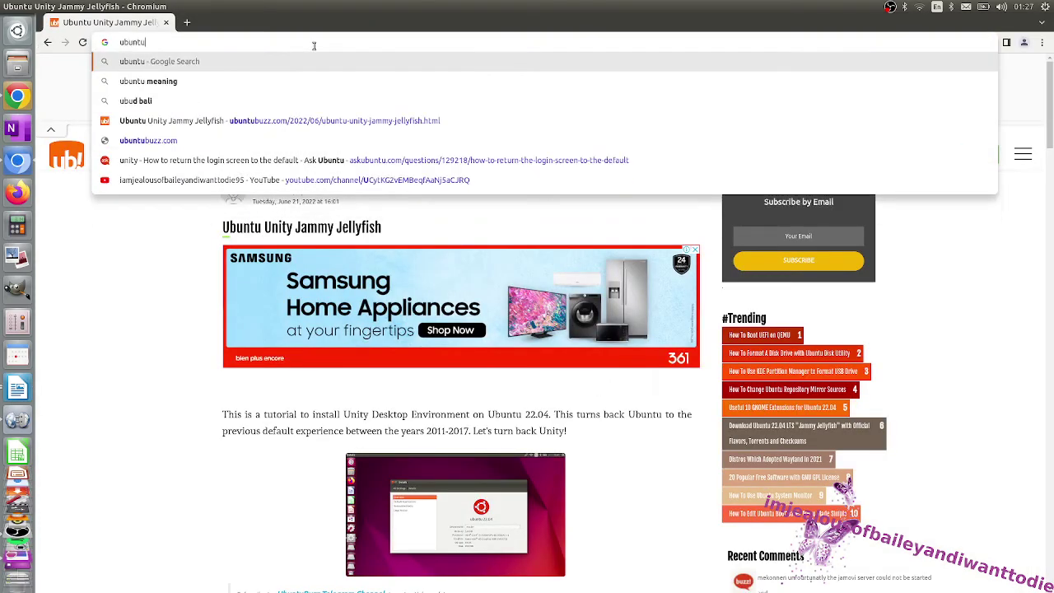
type(" unity login")
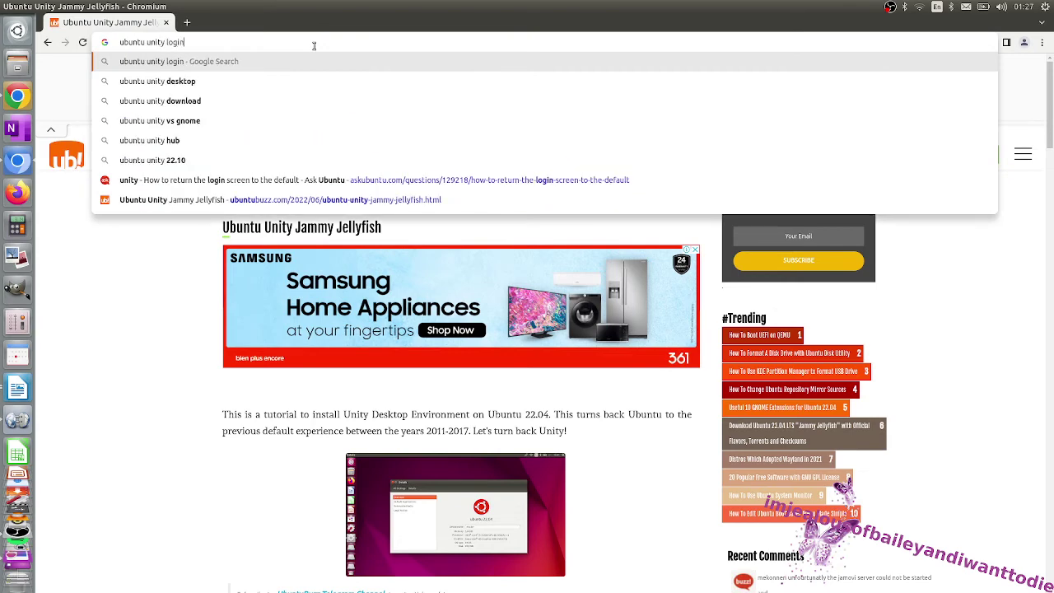
type(" screen")
key("Return")
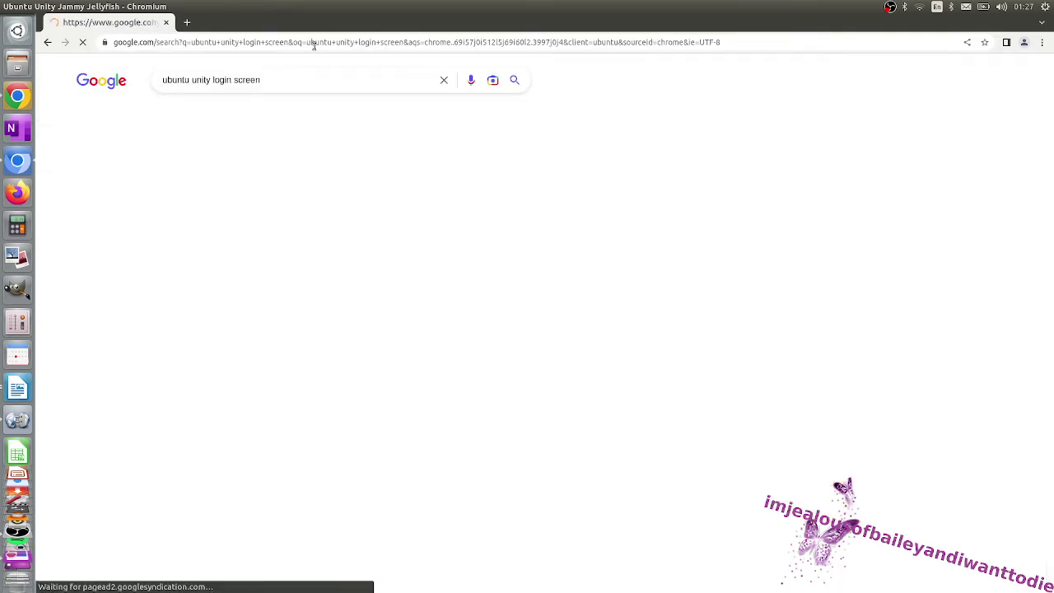
left_click(219, 113)
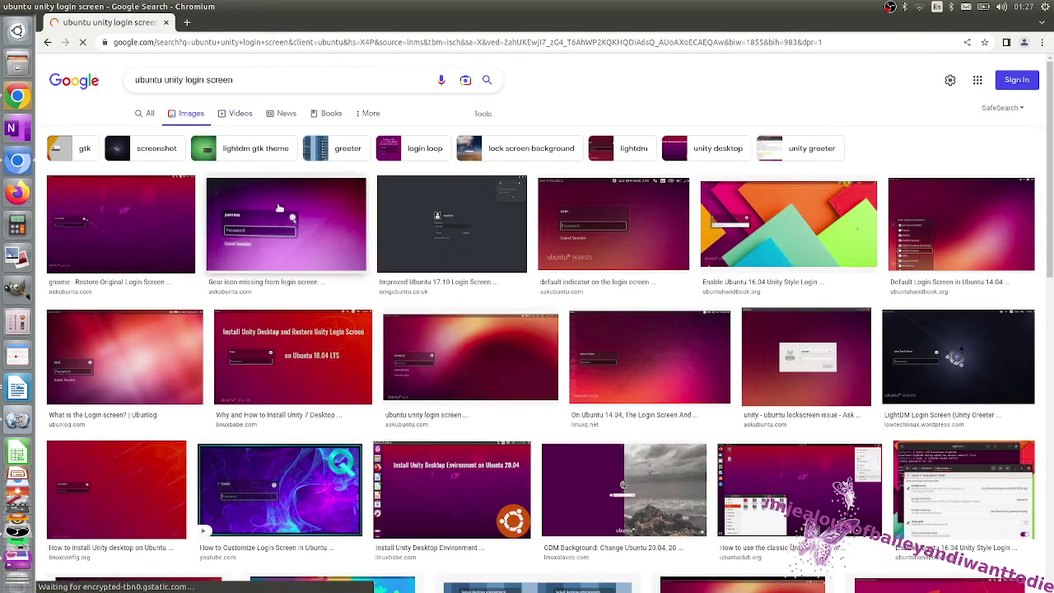
Step: Preview the purple login-screen image, copy it, and return to Writer
left_click(280, 209)
right_click(871, 193)
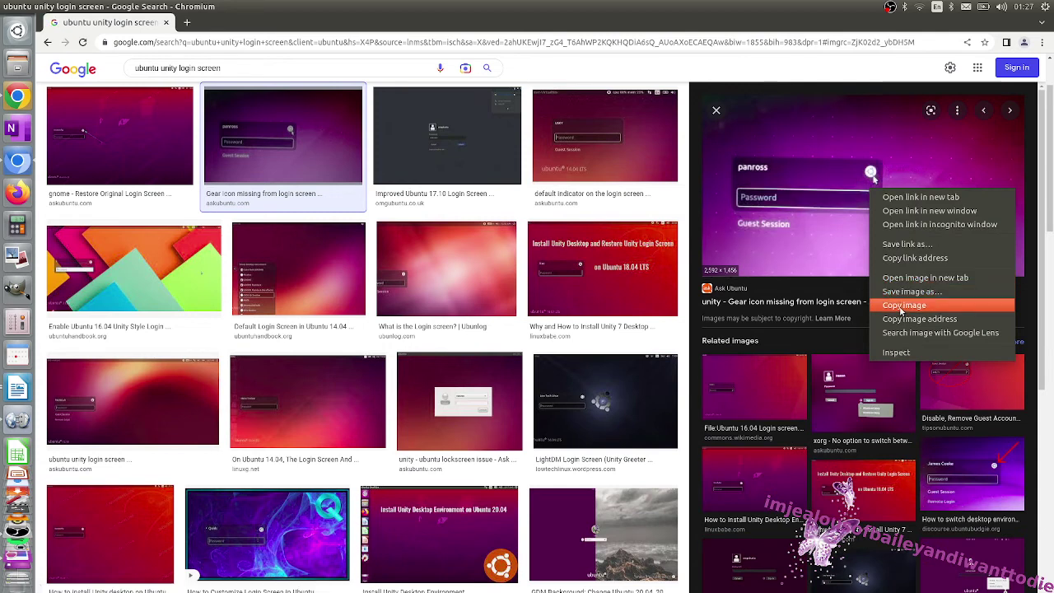
left_click(904, 320)
right_click(851, 195)
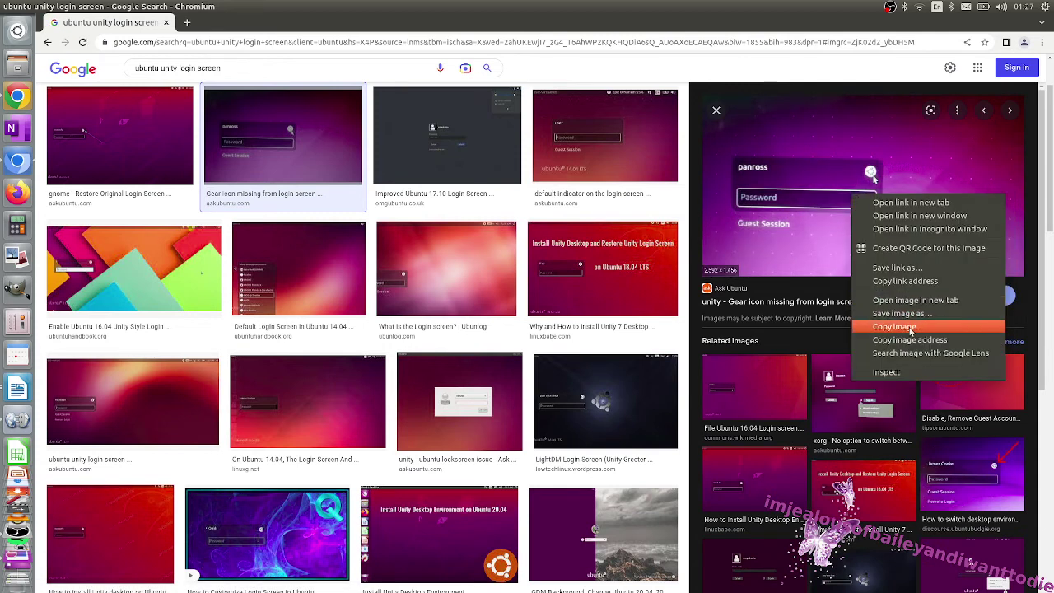
left_click(894, 326)
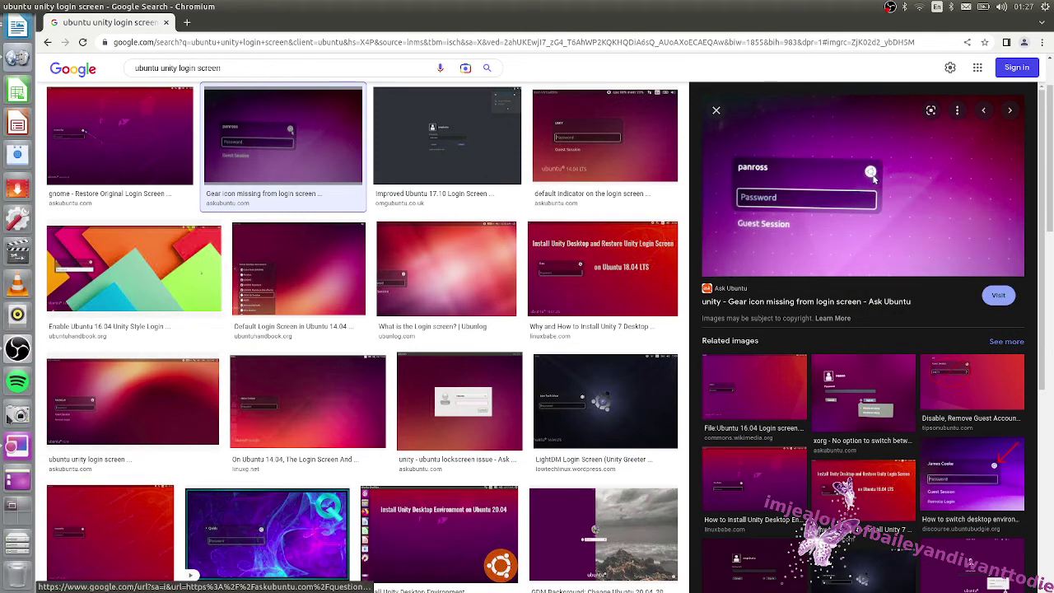
scroll(16, 283, "up", 5)
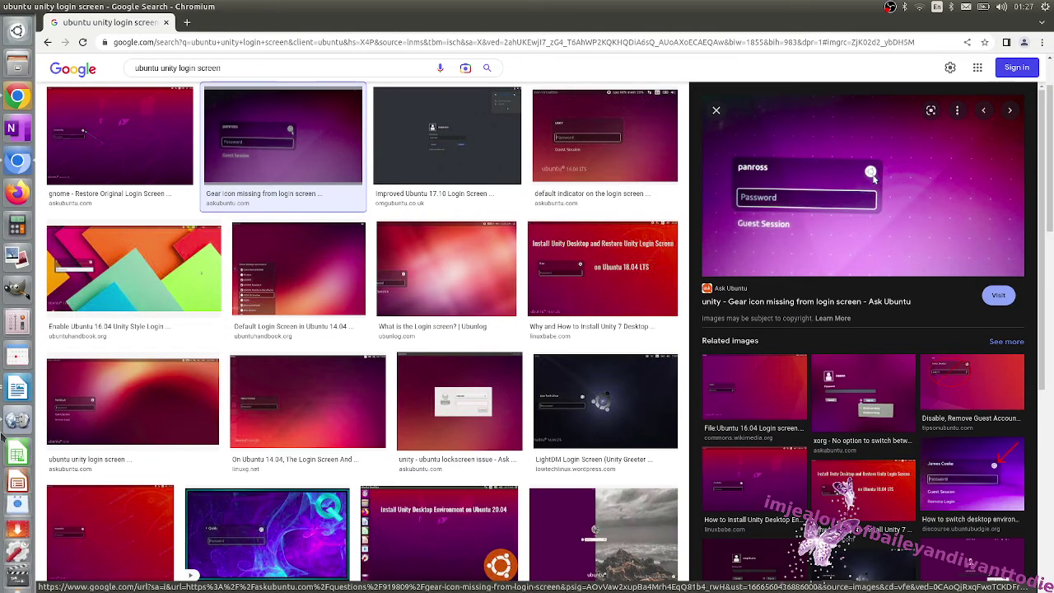
left_click(17, 387)
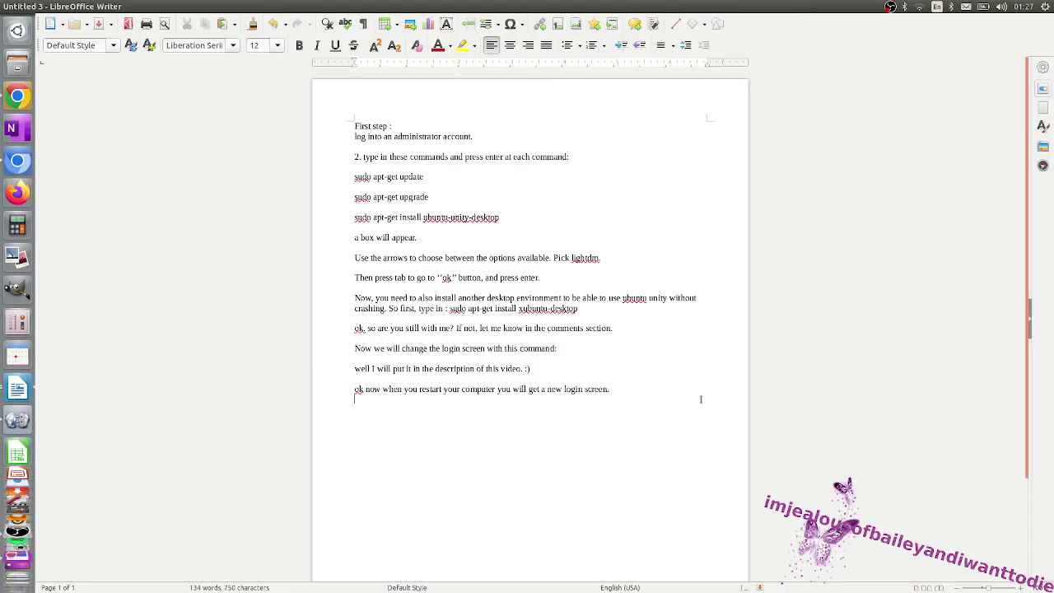
Step: Paste the login-screen image and add notes on clicking the icon to switch to unity and opening the terminal
key("ctrl+v")
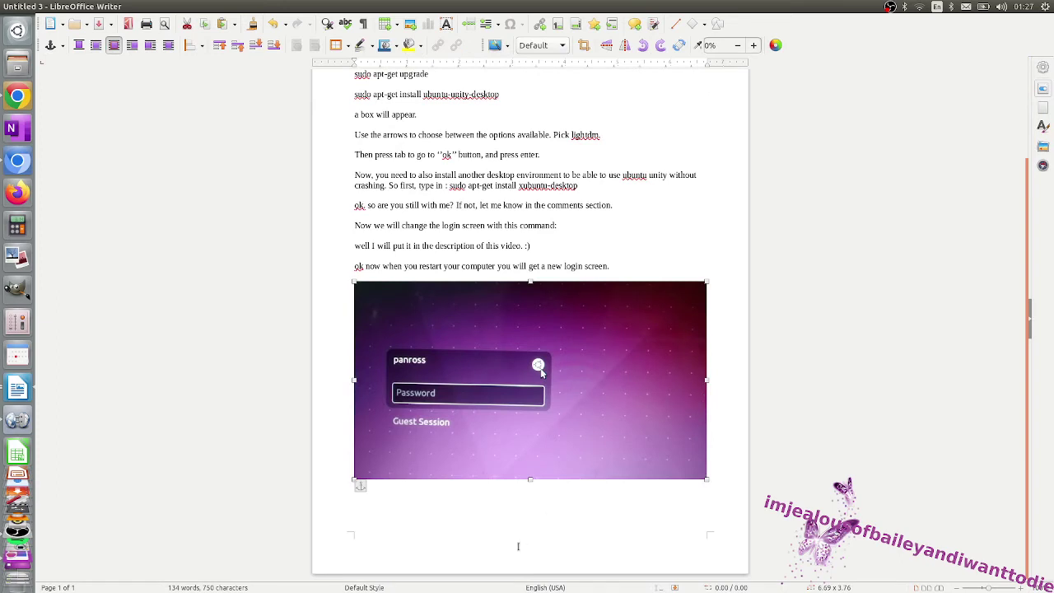
left_click(521, 503)
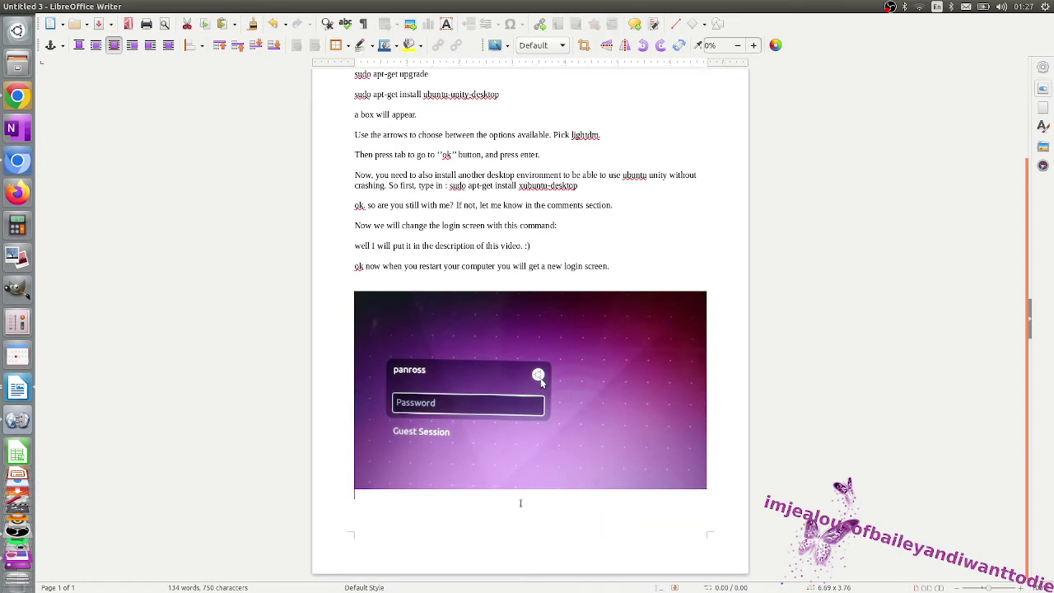
type("see whe")
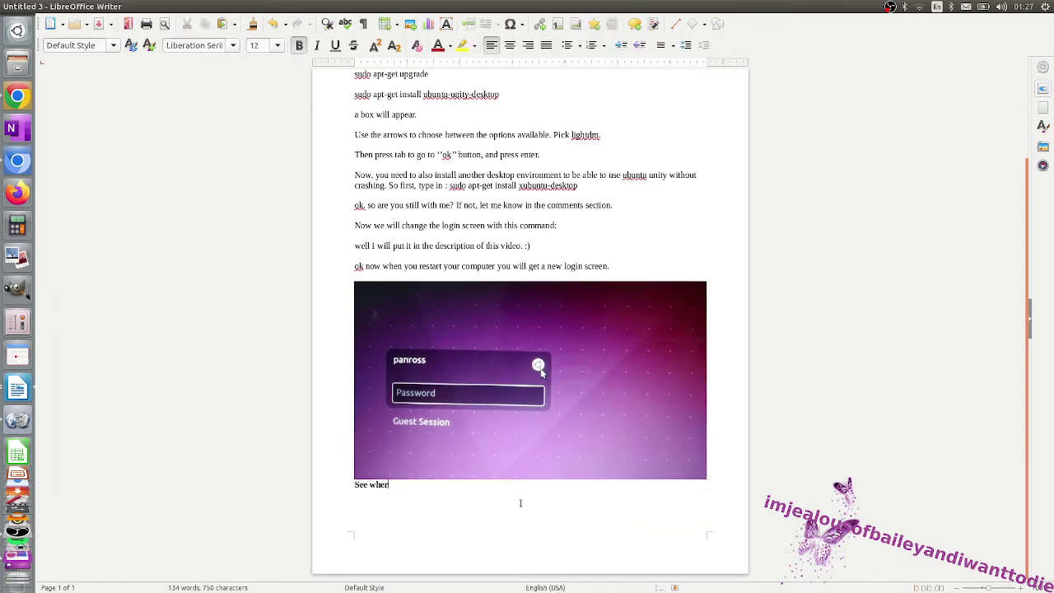
type("re the cursor is")
type("? Click o")
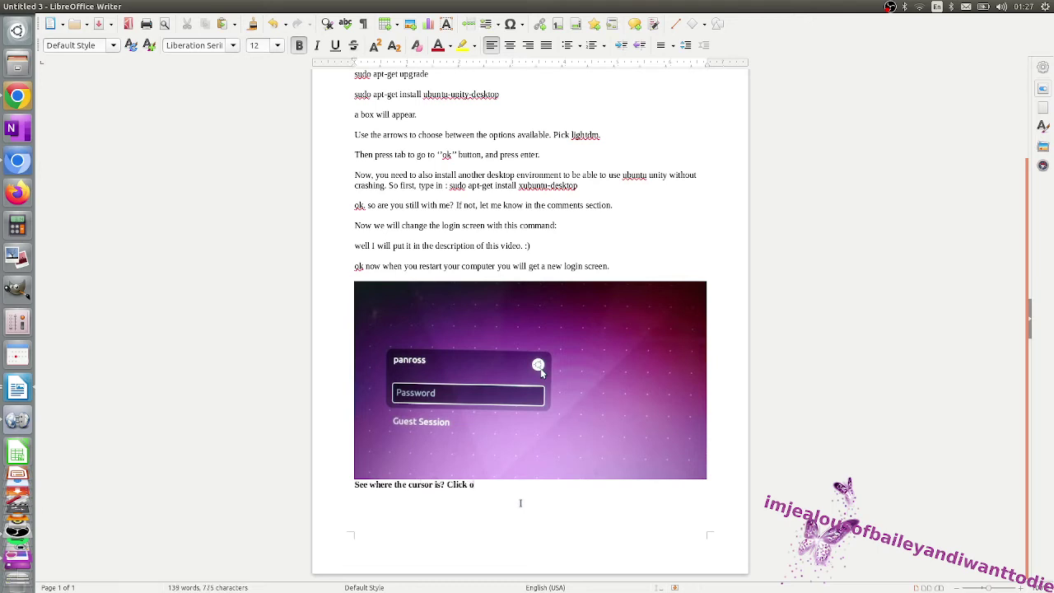
type("n that icon to ")
type("switch to unity i")
type("nstead o")
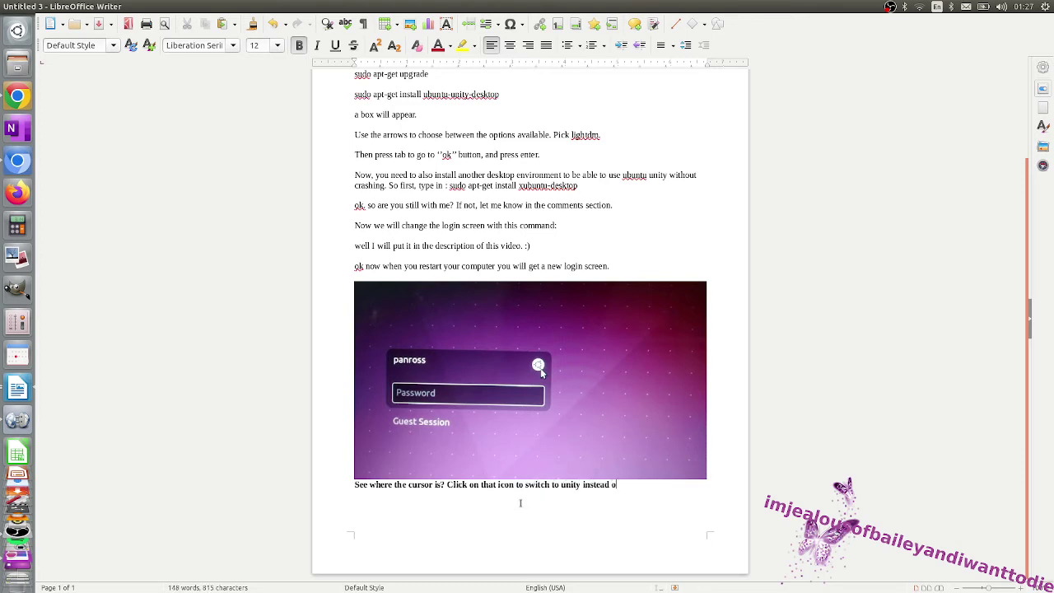
type("f gnome.")
type("Now, o")
type("pen")
type(" th")
type("e")
type(" termai")
type("inal")
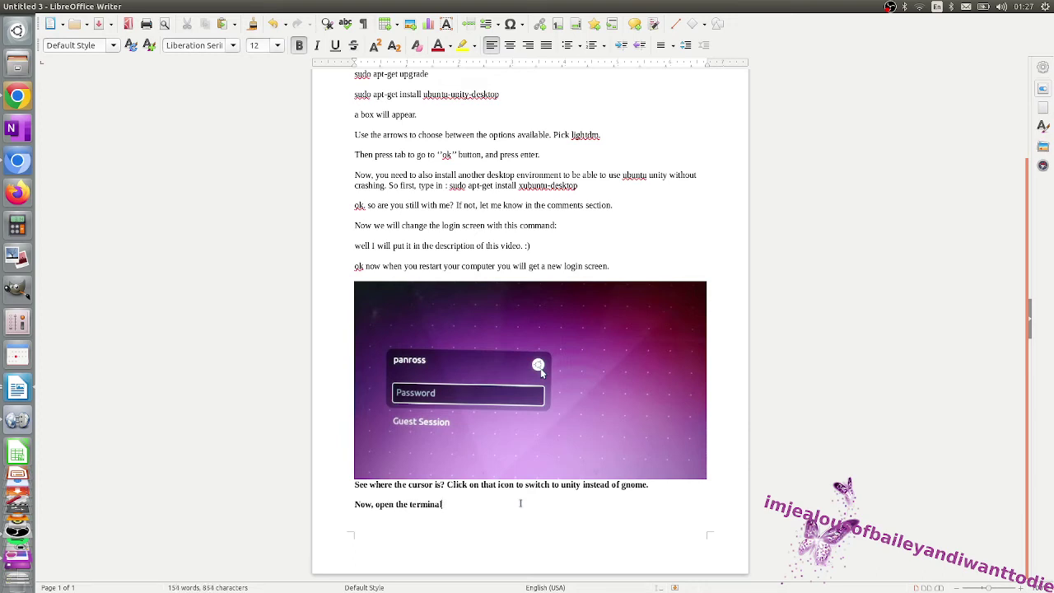
type("ype in")
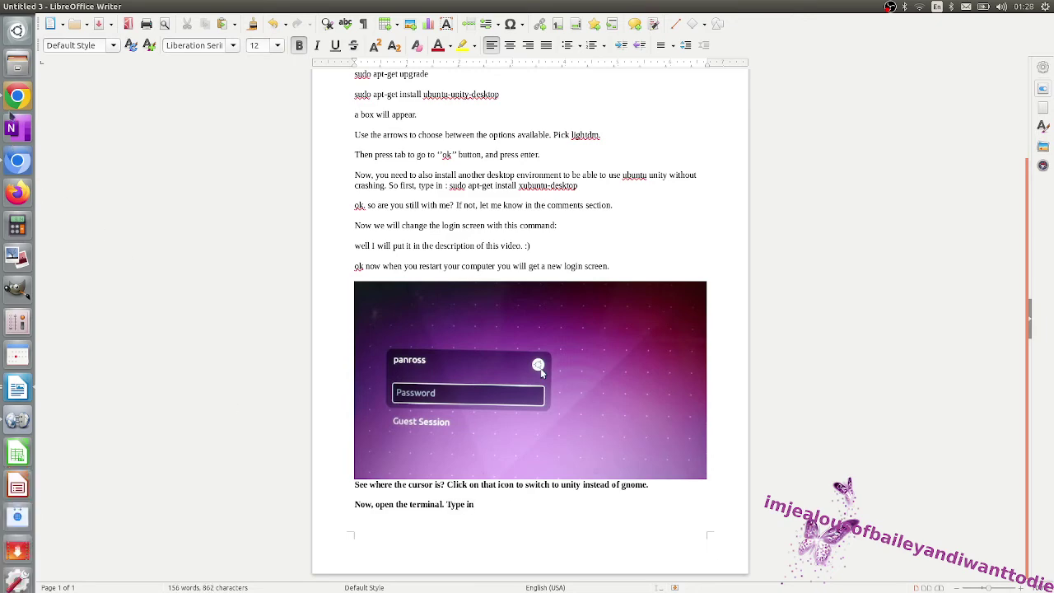
left_click(14, 107)
Step: Pause the playing poker face video in YouTube and return to the Writer document
left_click(374, 249)
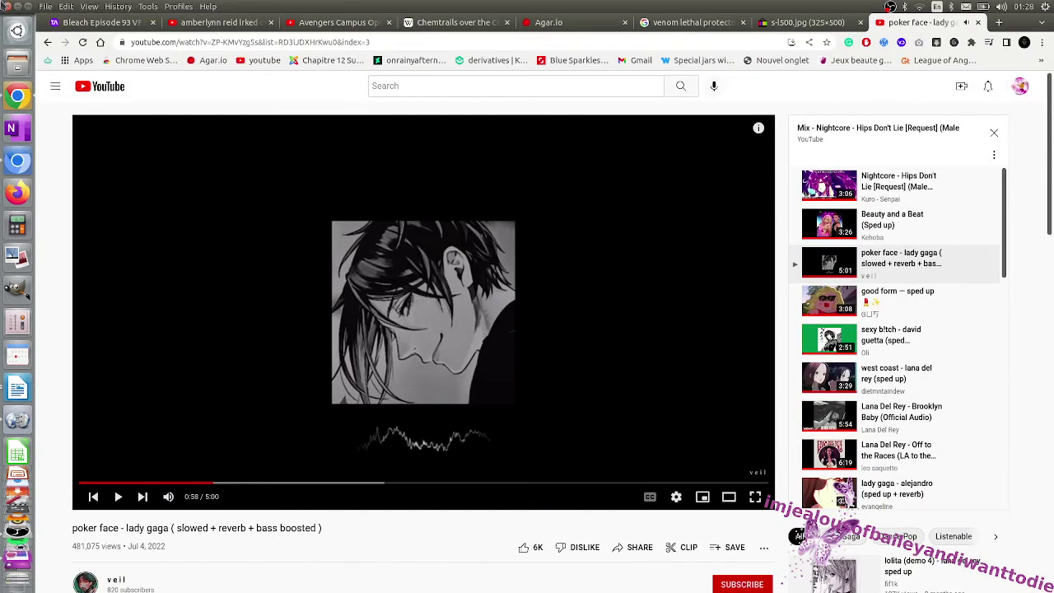
key("alt+Tab")
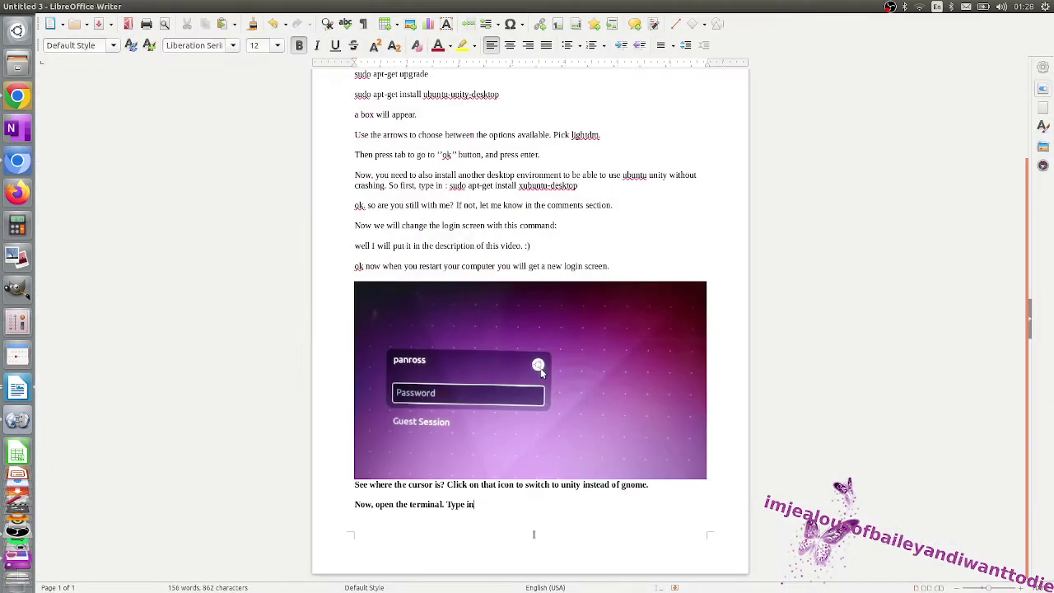
mouse_move(533, 533)
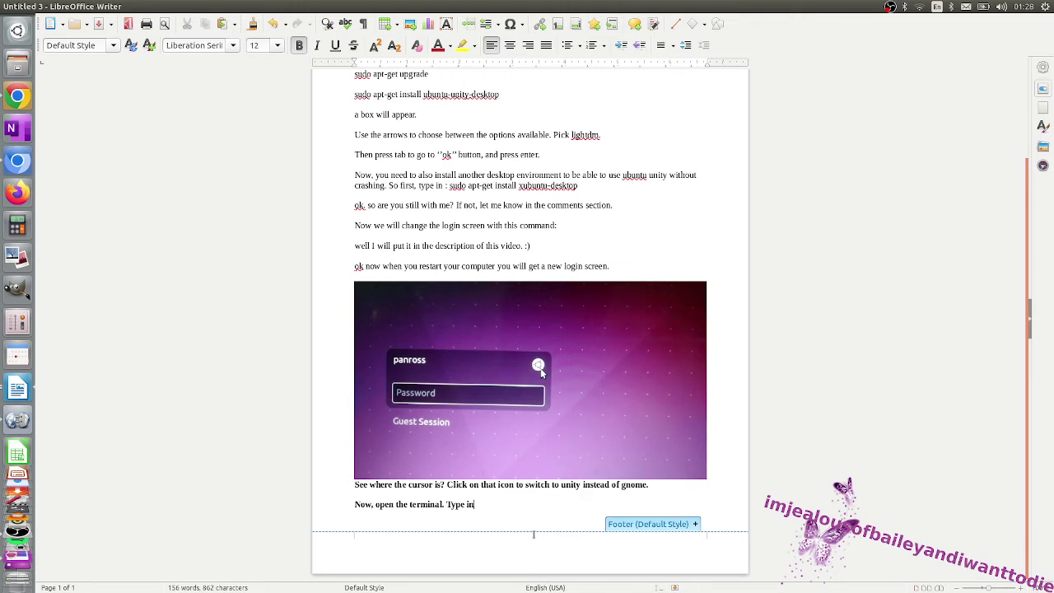
Step: Complete 'sudo apt-get install unity-lens-music' and add a line 'sudo apt-get install unity-lens-photos'
type(" sudo a")
type("pt-get i")
type("nstall unity")
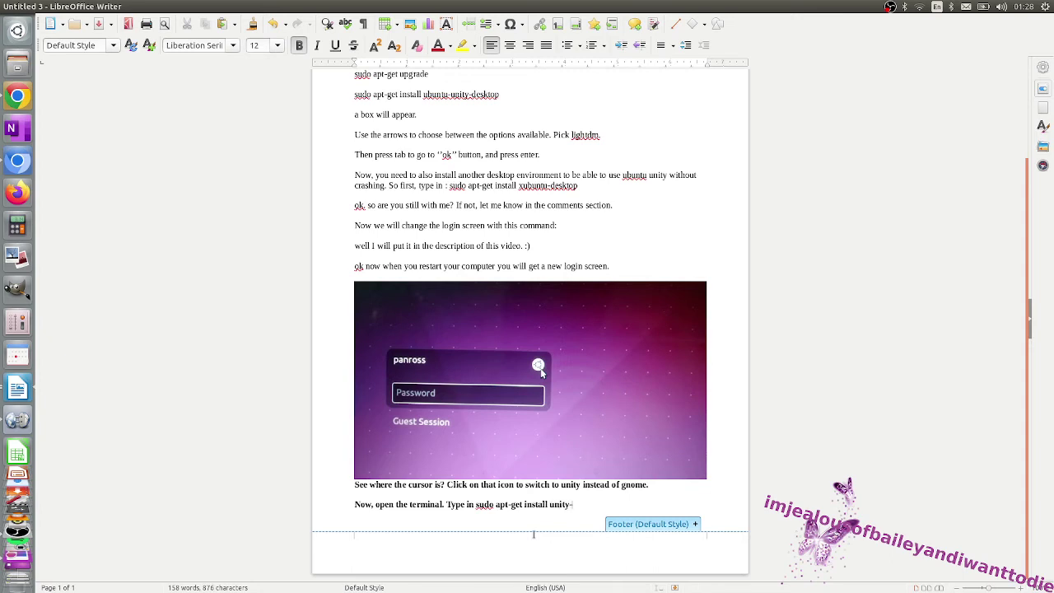
type("-len")
type("mus")
type("su")
type("do asd")
key("BackSpace")
key("BackSpace")
type("p")
key("BackSpace")
type("p")
type("t-get instal")
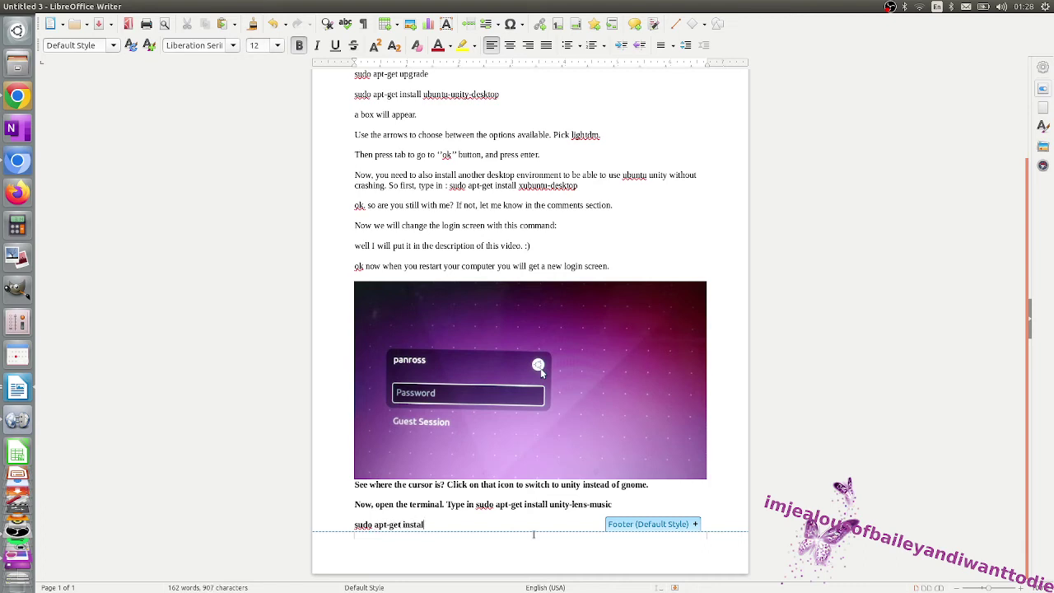
type("l n")
key("BackSpace")
type("u")
type("nity-lesn")
key("BackSpace")
type("ns-pho")
type("tos")
Step: Add the line 'sudo apt-get install unity-lens-video'
key("Return")
type("sid")
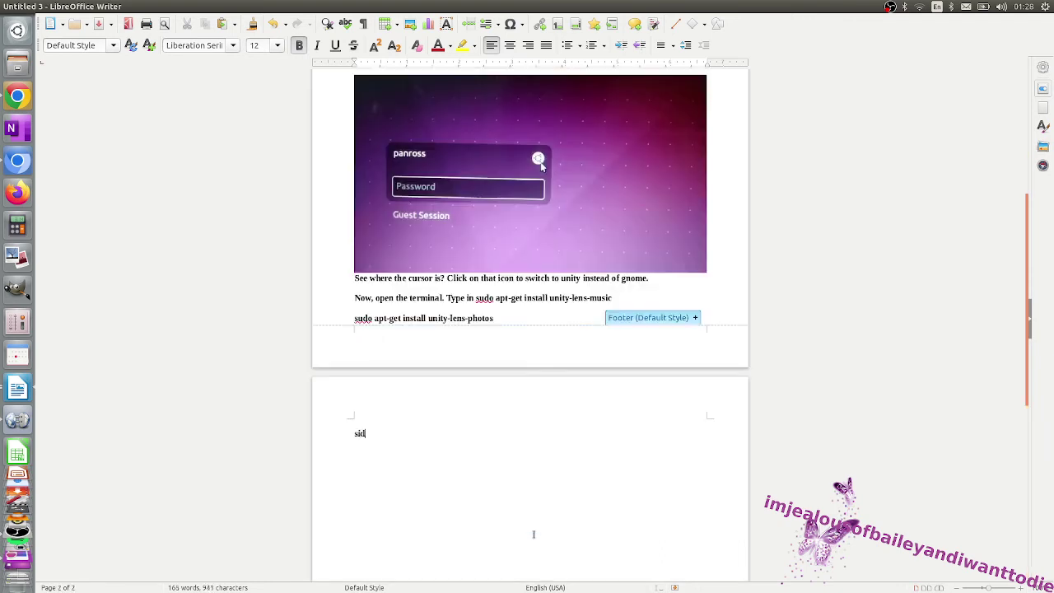
key("BackSpace")
key("BackSpace")
type("udo ")
type("apt-get n")
type("inst")
type("unit")
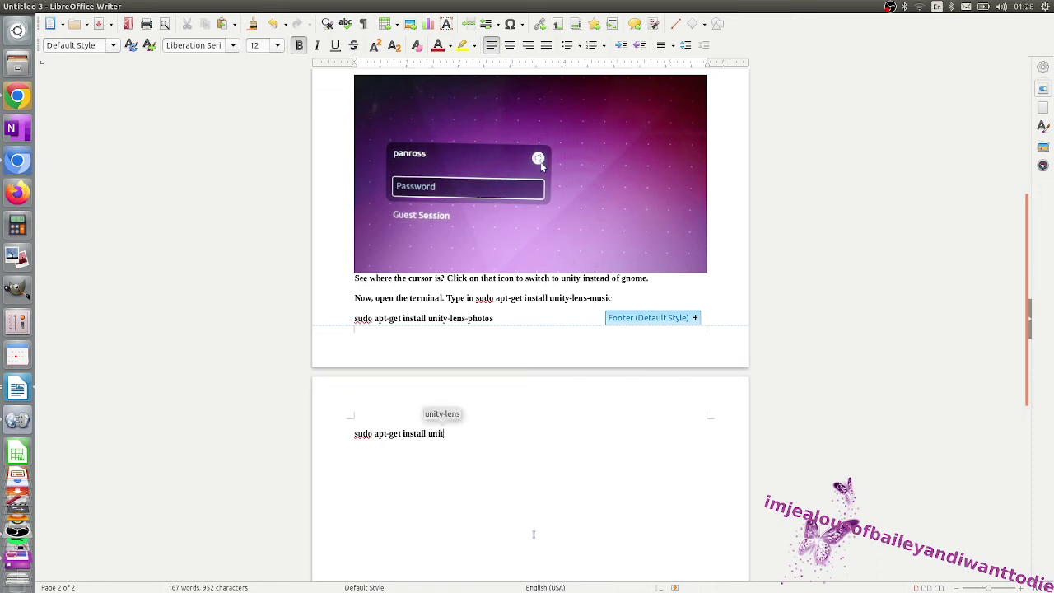
type("y-lens-")
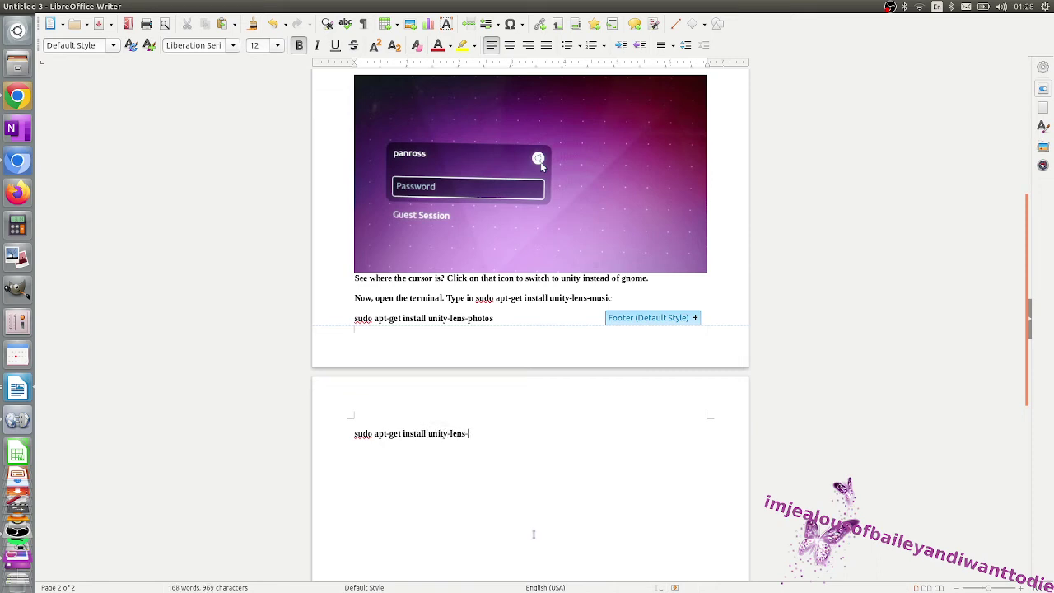
type("vid")
type("deo")
type("sudo")
type(" ap")
type("-get instlal u")
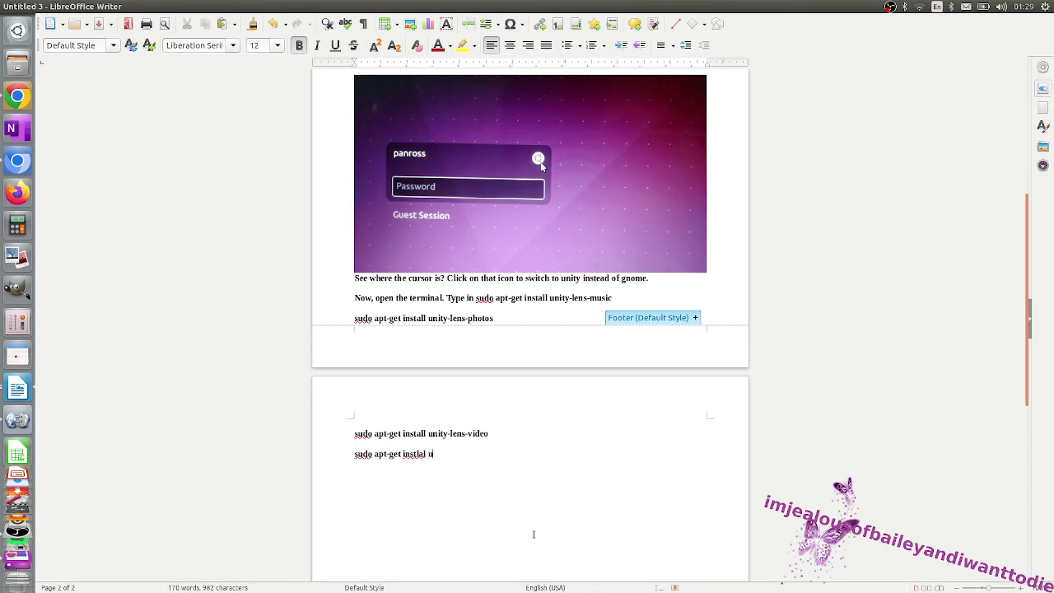
Step: Add the line 'sudo apt-get install unity-lens-applications'
key("BackSpace")
key("BackSpace")
key("BackSpace")
key("BackSpace")
key("BackSpace")
type("all un")
type("ity-lesn")
key("BackSpace")
type("ns0")
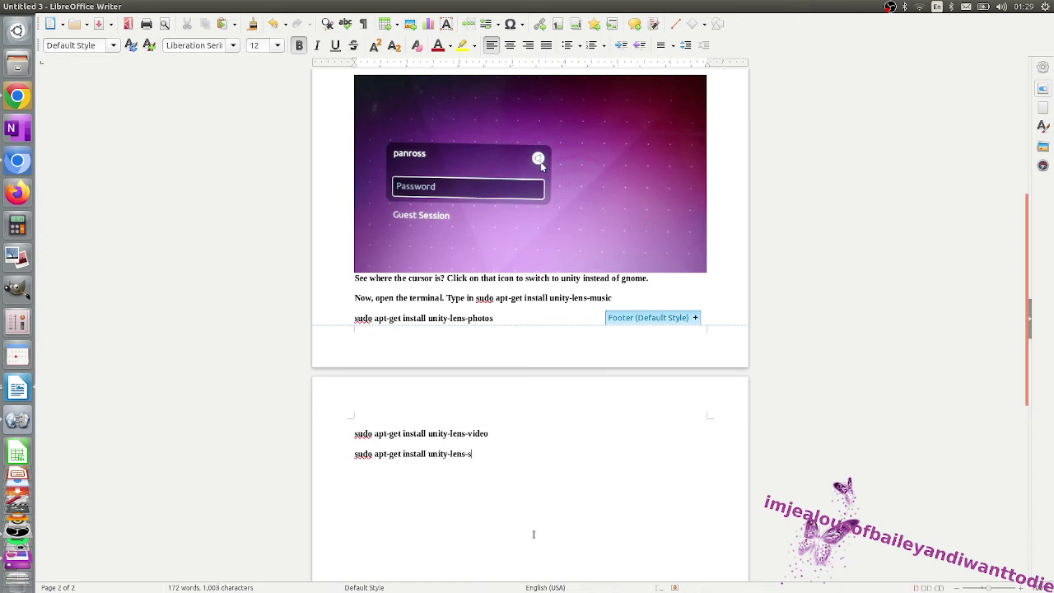
key("BackSpace")
type("applicat")
type("ions")
Step: Add install command lines for unity-lens-files and unity-lens-home
key("BackSpace")
type("sudo ap")
type("t")
type("g")
type("et insta")
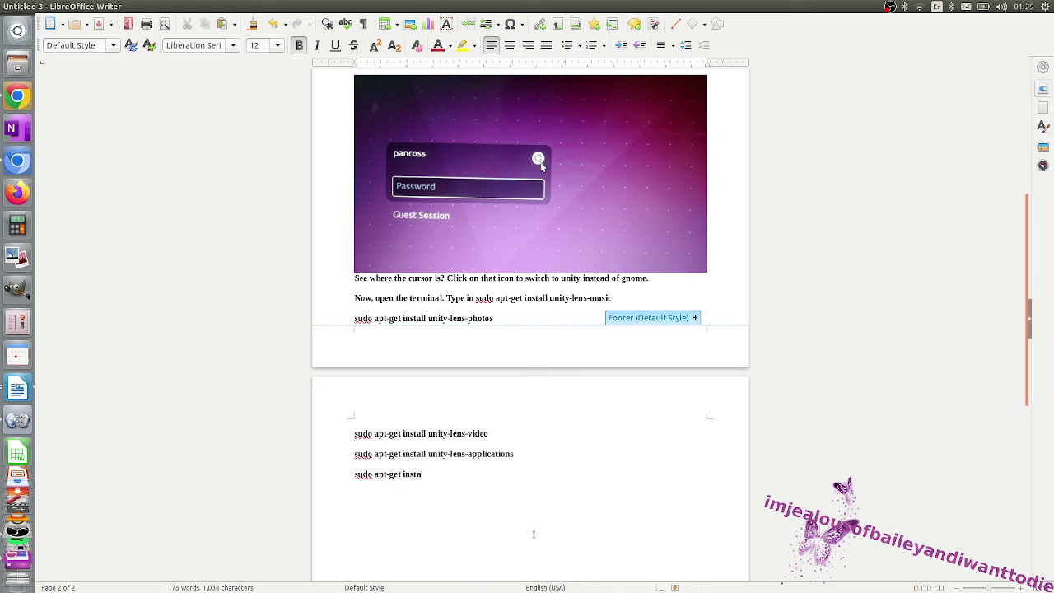
type("unity-len")
type("s-")
type("f")
type("ile")
type("udo apt-g")
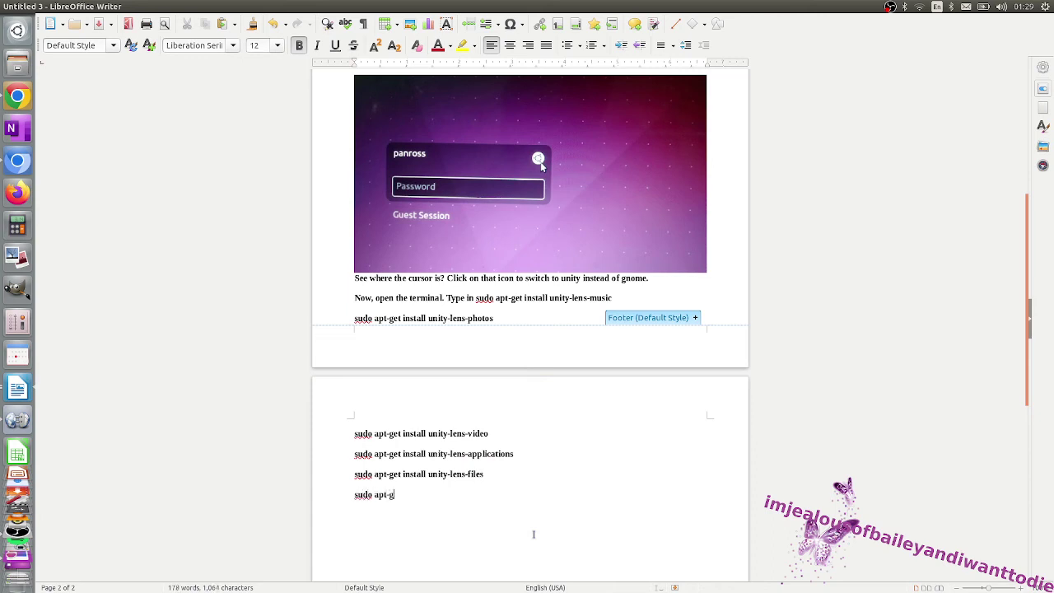
type("et install un")
type("ity-les")
key("BackSpace")
type("ns-")
type("home")
Step: Write the closing line 'That's it. Now log out and log back in again and you're done'
key("BackSpace")
type("hat's i")
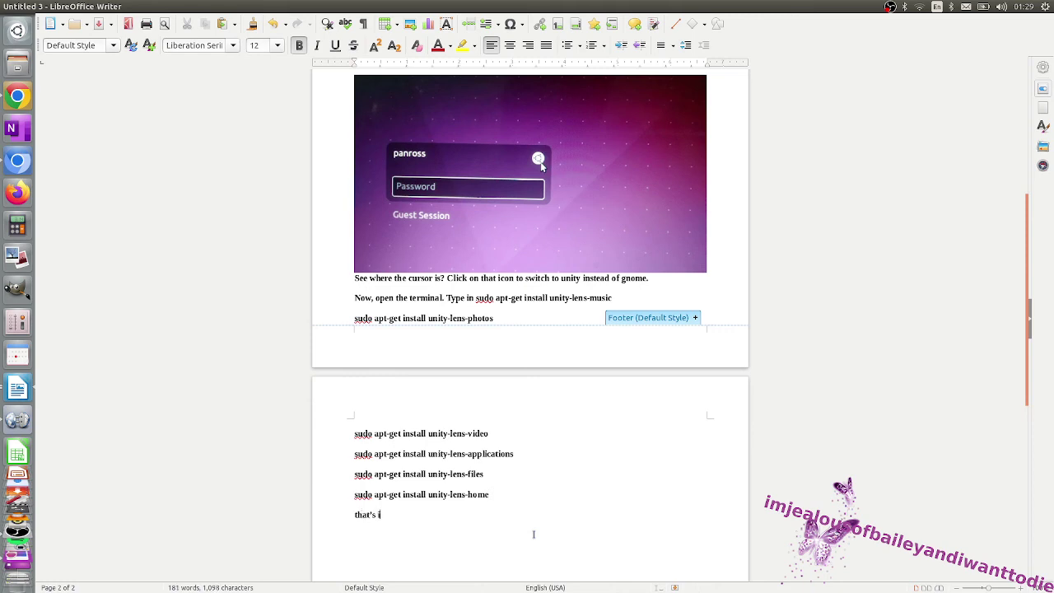
type("t. Now log o")
type("ut and log")
key("BackSpace")
type("back ")
type("in ag")
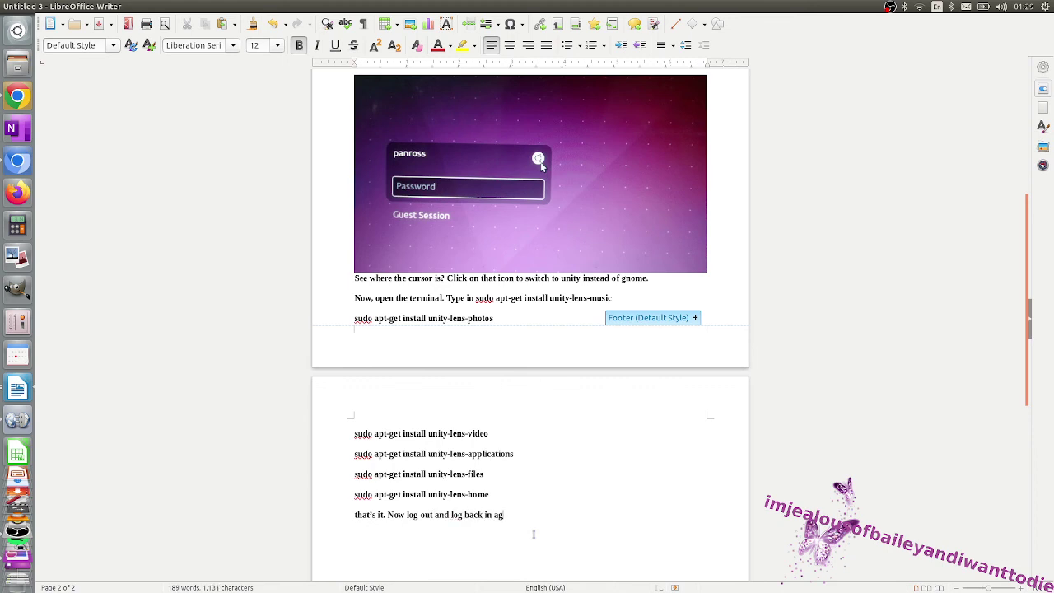
type("ain and youre")
type(" do")
Step: Add 'And here is a preview what your desktop will look like :' and show the workspace overview
key("BackSpace")
type("And ")
type("here is a ")
type("piev")
type("iew")
type(" wha")
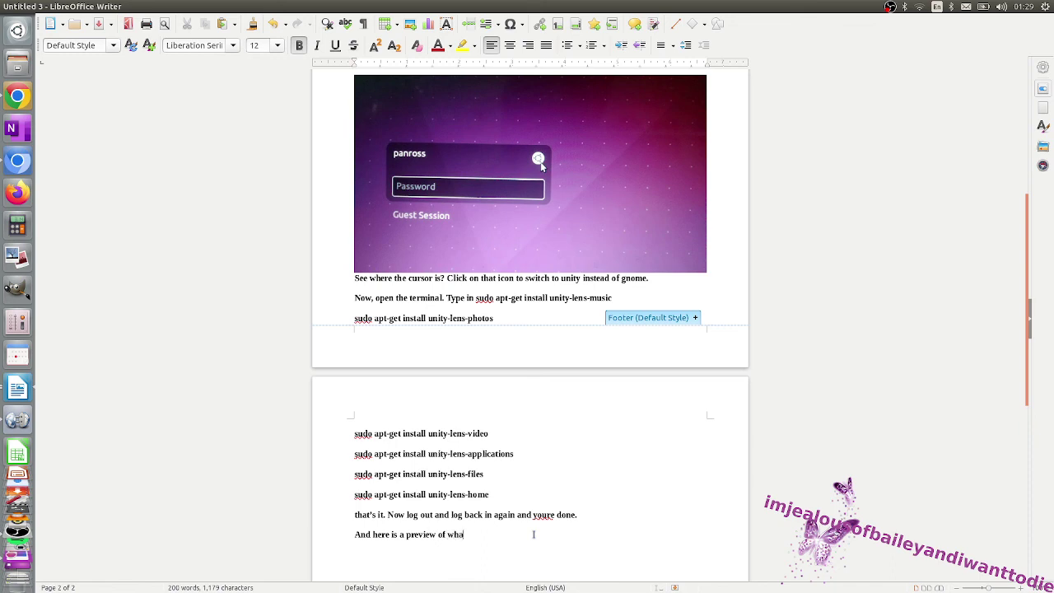
type("y")
key("BackSpace")
key("BackSpace")
type("yi")
type("our deskto")
key("BackSpace")
type("will look li")
type("ke :")
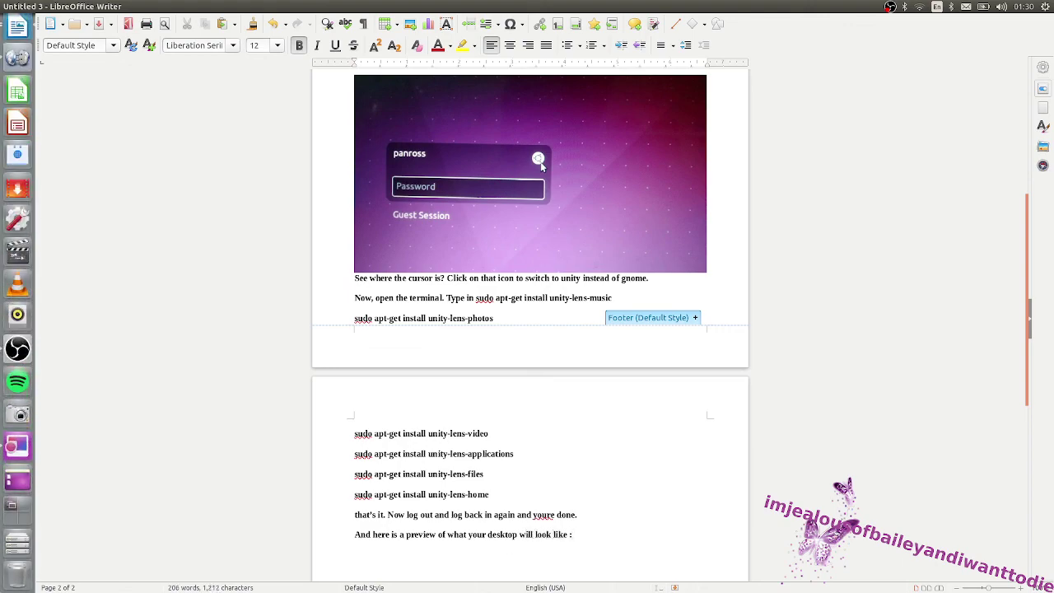
key("super+s")
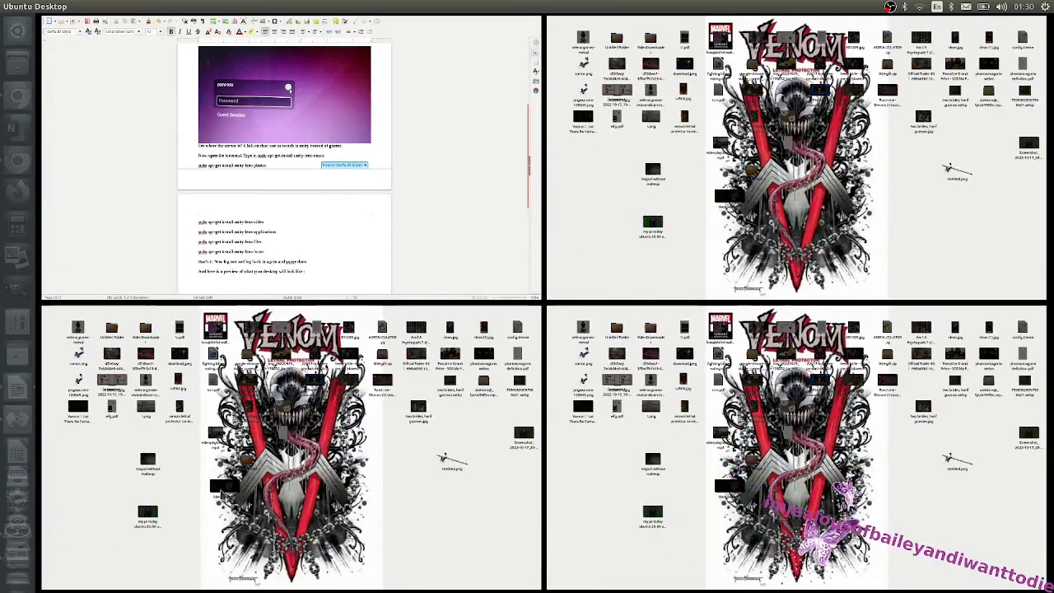
Step: Switch to the workspace showing the Venom wallpaper desktop with its file icons
left_click(51, 351)
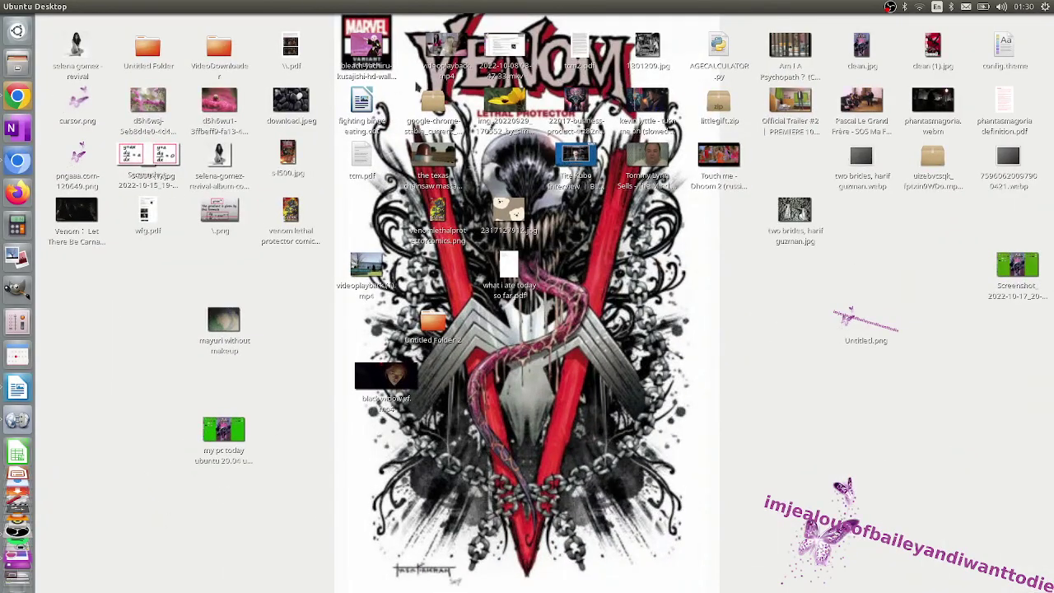